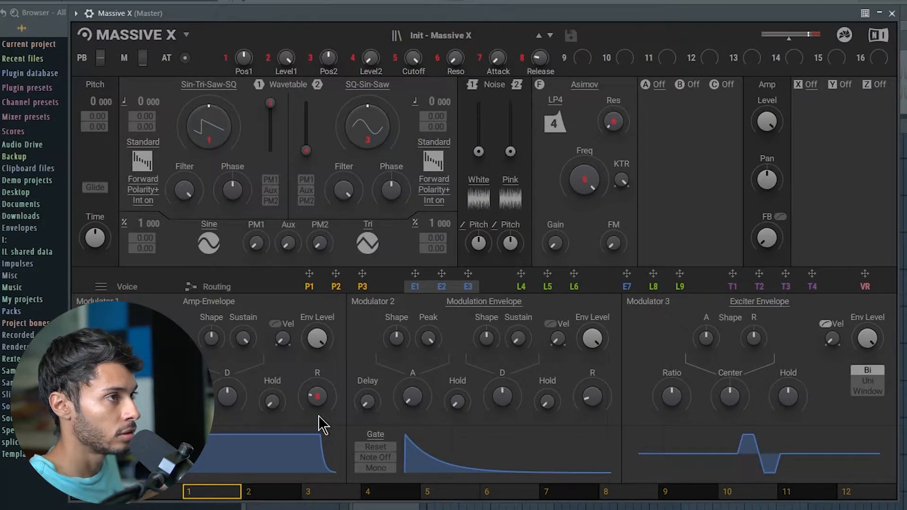
# Step: Load the Pleuda Wobble A wavetable from the Monster category into wavetable oscillator 1
pyautogui.moveTo(320, 407)
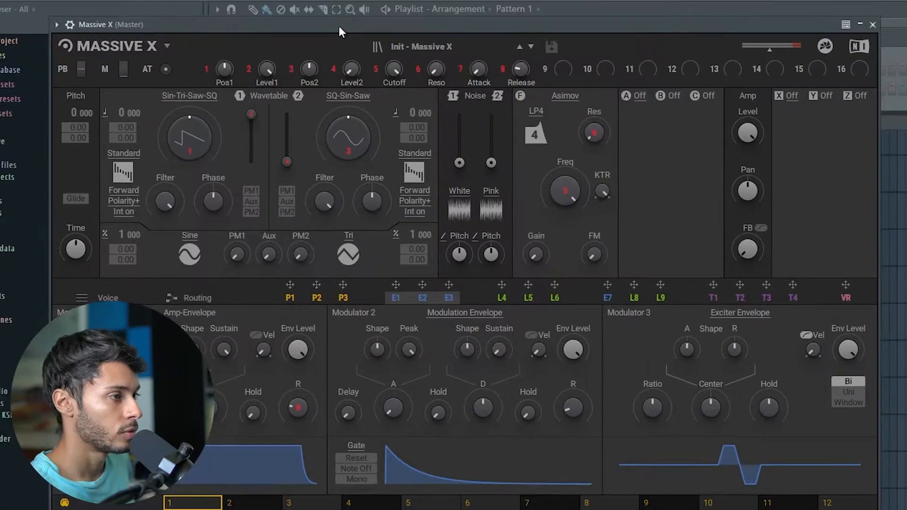
pyautogui.moveTo(391, 23); pyautogui.dragTo(408, 14)
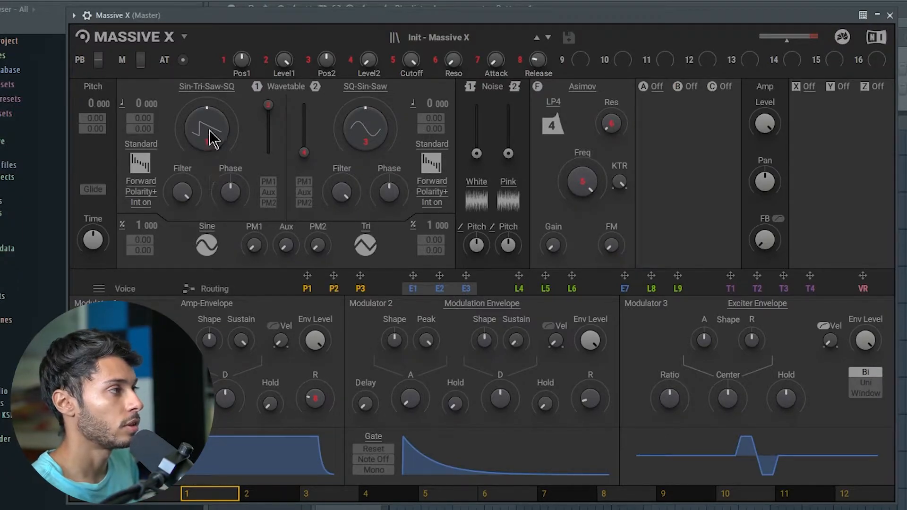
pyautogui.click(207, 89)
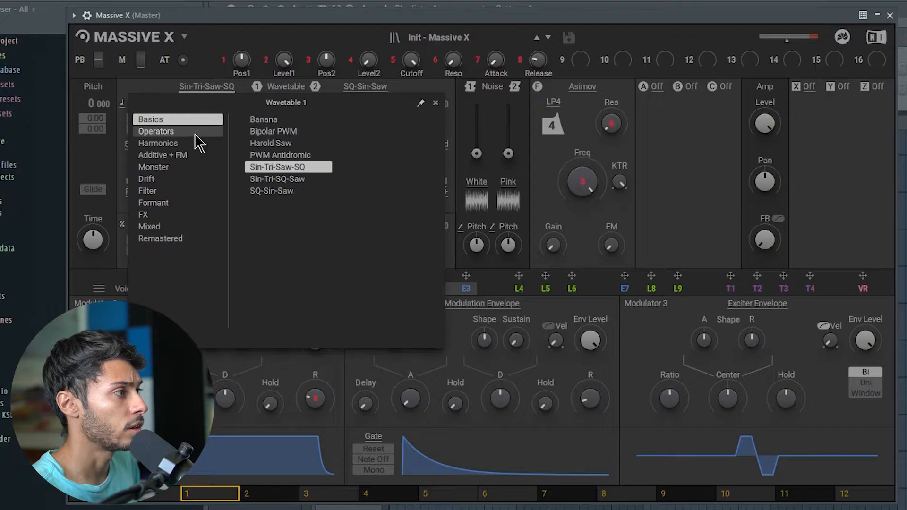
pyautogui.click(187, 167)
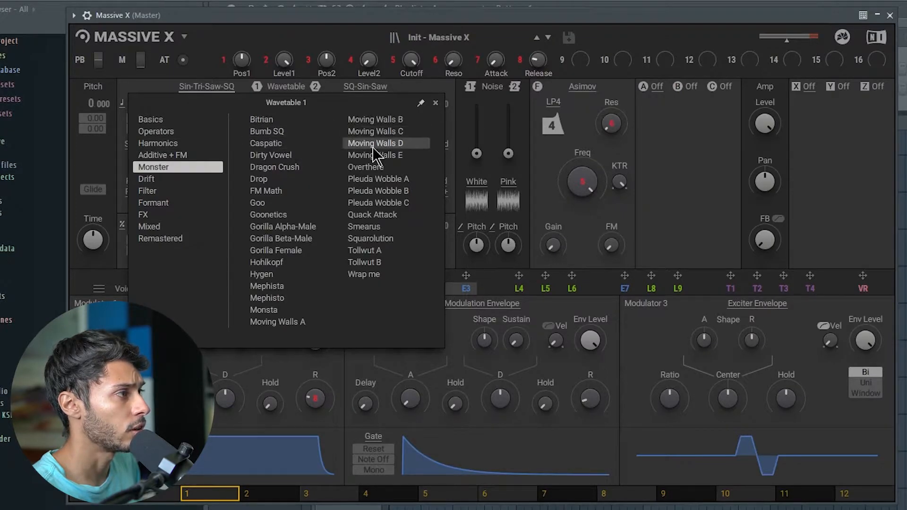
pyautogui.click(390, 179)
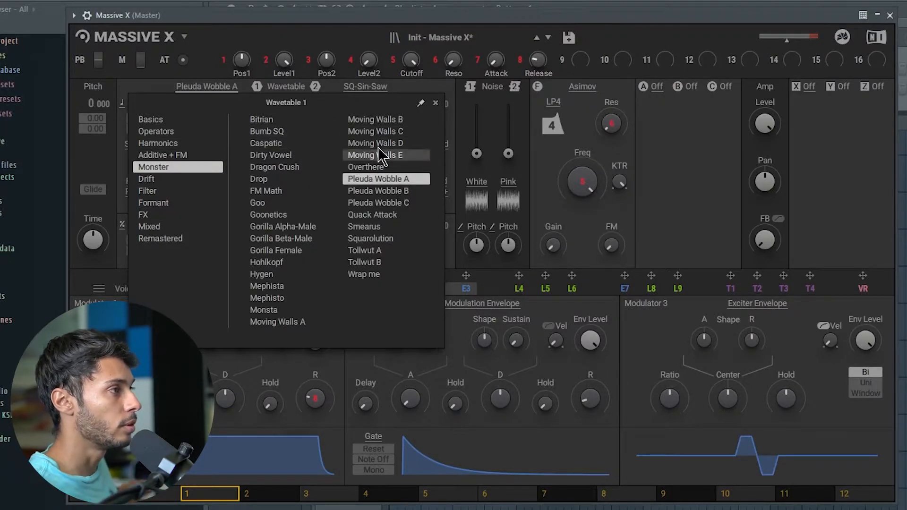
pyautogui.click(435, 103)
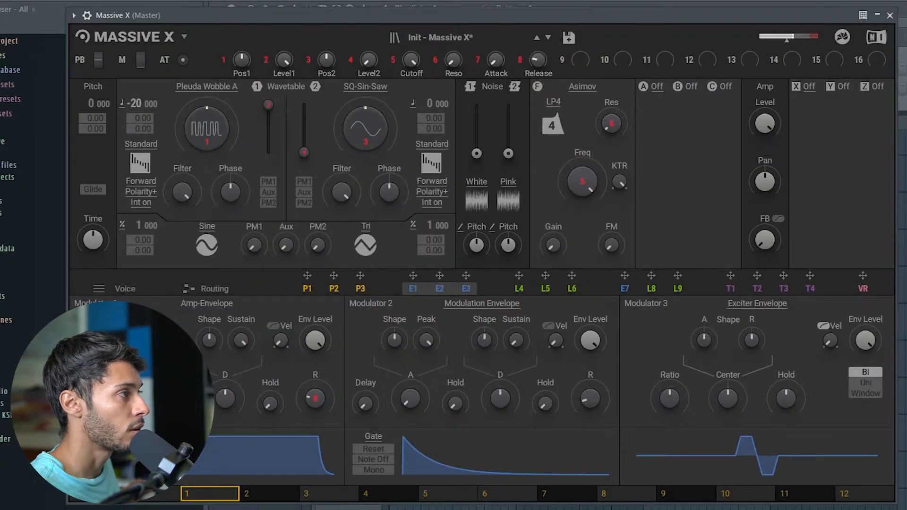
# Step: Lower wavetable oscillator 1's pitch to -24 and assign LFO L4 to its wavetable position
pyautogui.moveTo(136, 104); pyautogui.dragTo(136, 110)
pyautogui.moveTo(211, 121)
pyautogui.mouseDown()
pyautogui.moveTo(211, 170)
pyautogui.moveTo(211, 88)
pyautogui.moveTo(211, 121)
pyautogui.mouseUp()
pyautogui.moveTo(520, 277); pyautogui.dragTo(204, 171)
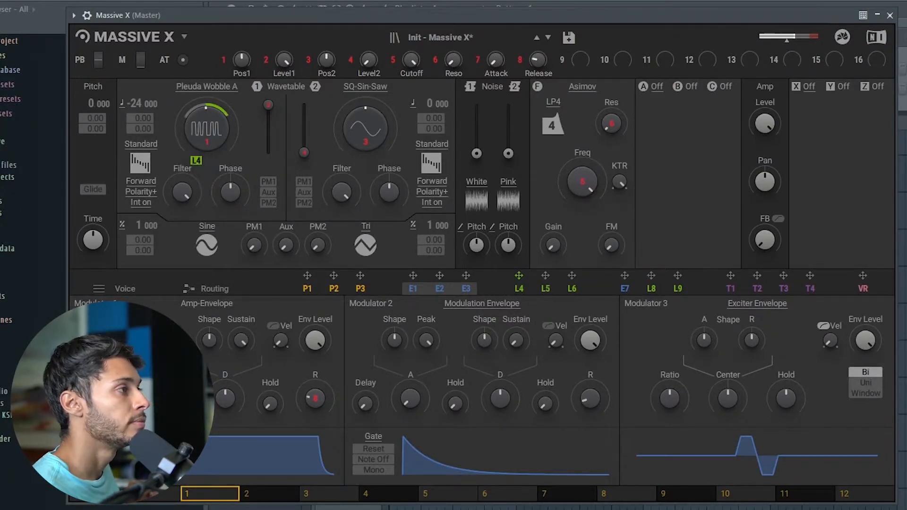
# Step: Set LFO L4 to unipolar (Uni) output and a tempo-synced rate with a 4/16 base
pyautogui.click(519, 289)
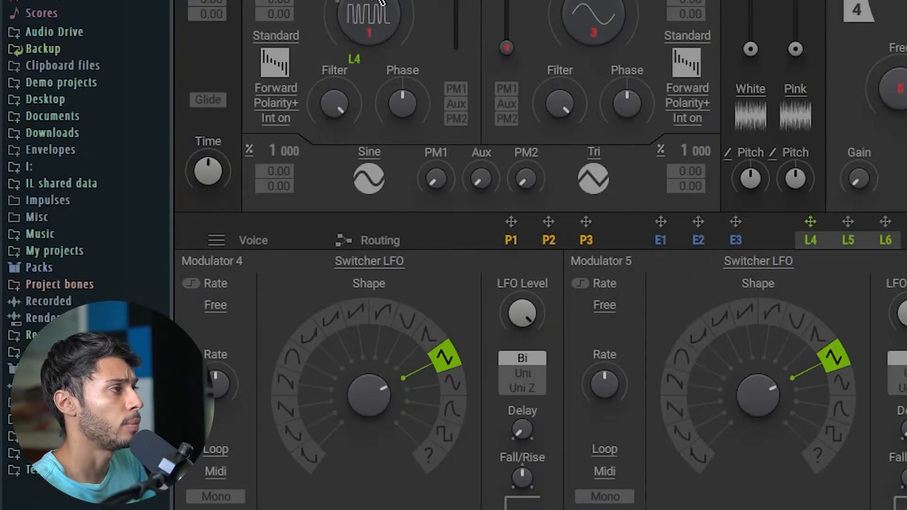
pyautogui.click(511, 373)
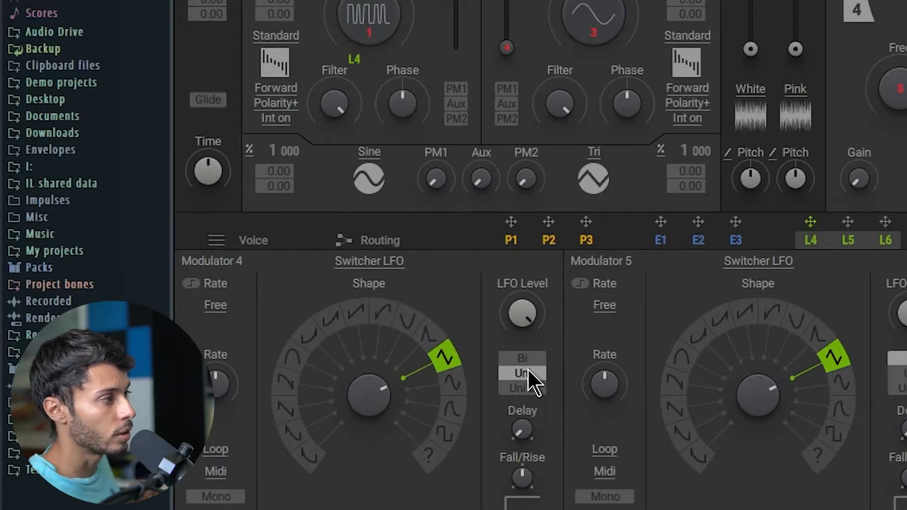
pyautogui.click(215, 307)
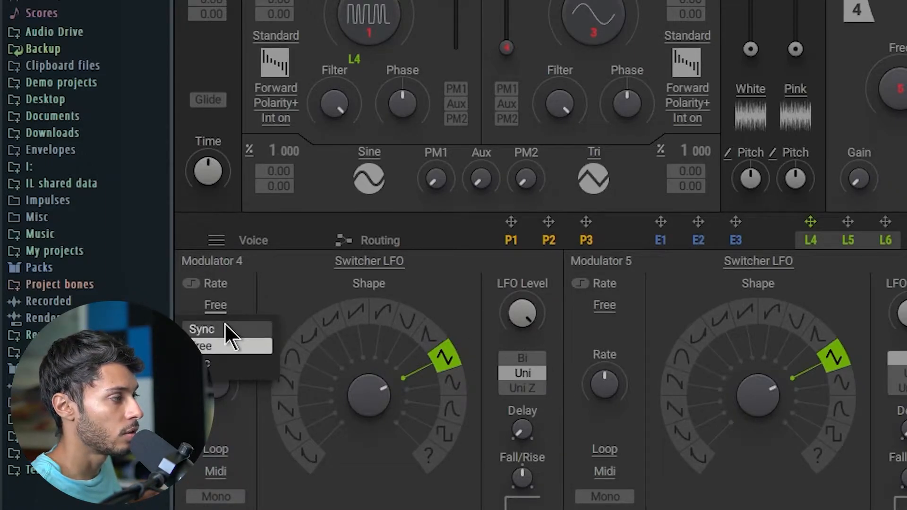
pyautogui.click(225, 325)
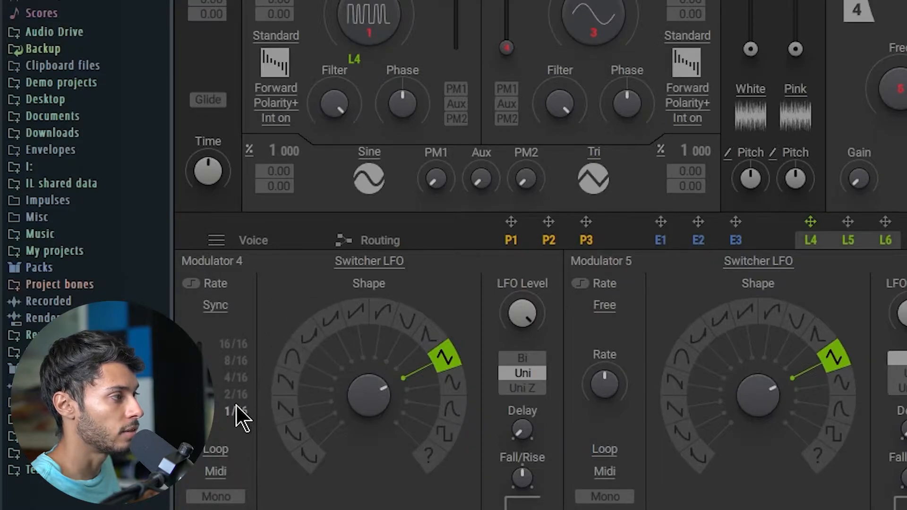
pyautogui.moveTo(201, 430); pyautogui.dragTo(200, 396)
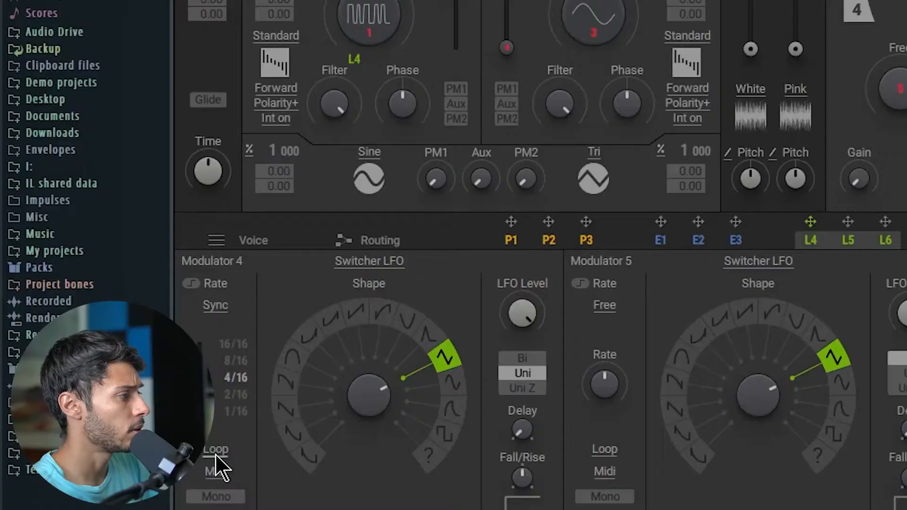
# Step: Set LFO L4's loop mode to Loop RST and its shape to the rounded hump curve just before the square shape
pyautogui.click(216, 454)
pyautogui.click(307, 438)
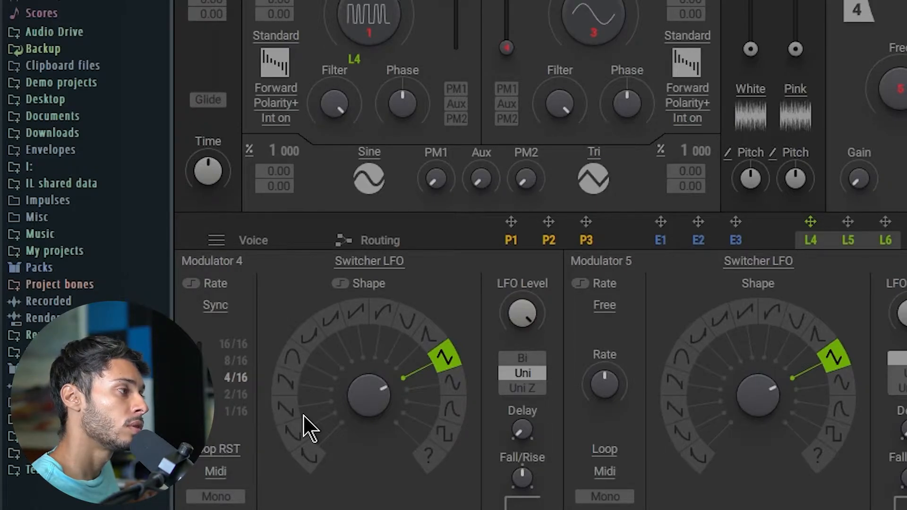
pyautogui.click(449, 380)
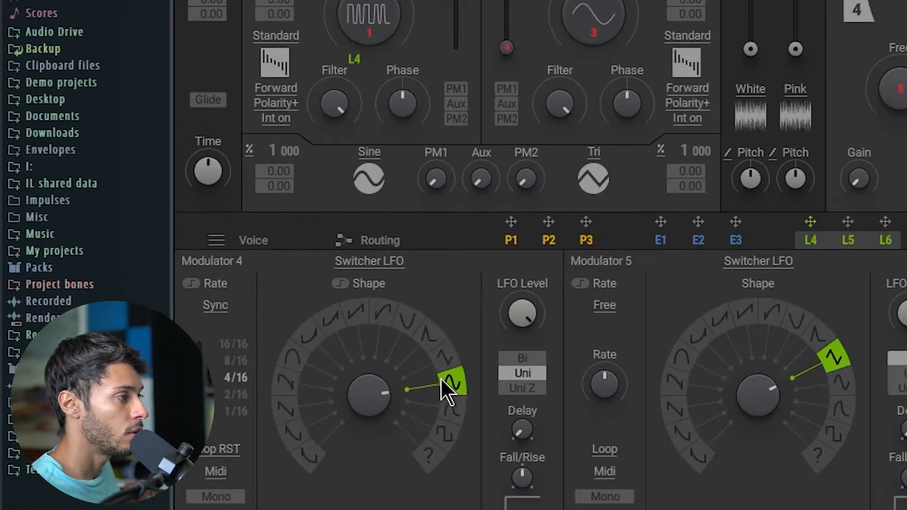
pyautogui.click(458, 409)
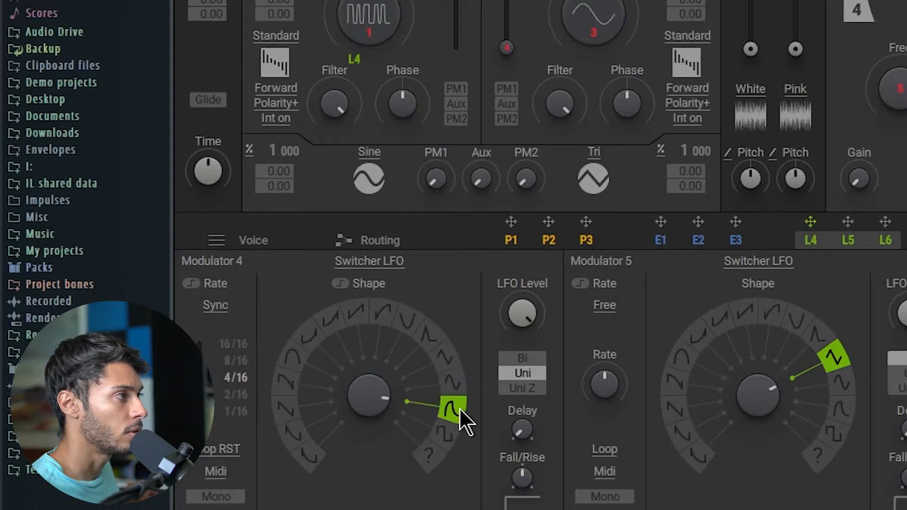
# Step: Adjust L4's depth on wavetable 1's position, and set oscillator 1's level to 0% with L4 modulating it over the full range
pyautogui.moveTo(351, 58); pyautogui.dragTo(351, 39)
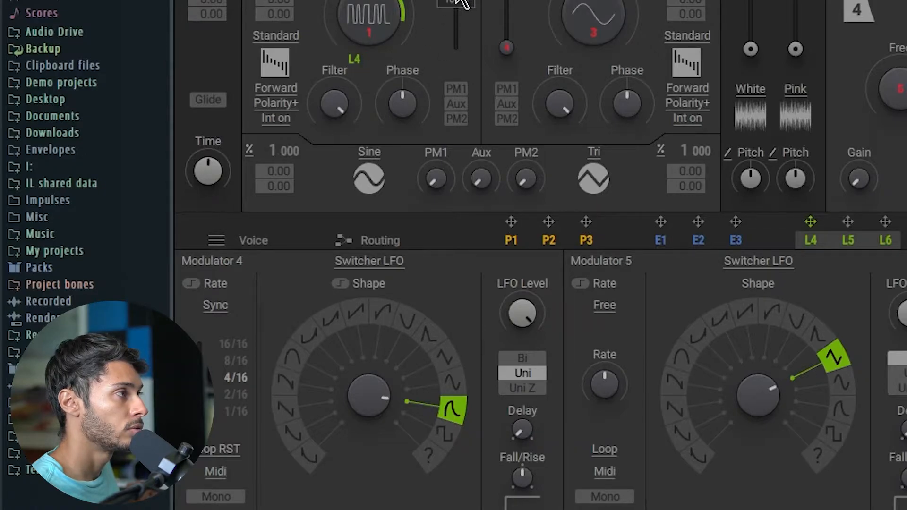
pyautogui.moveTo(456, 1); pyautogui.dragTo(457, 47)
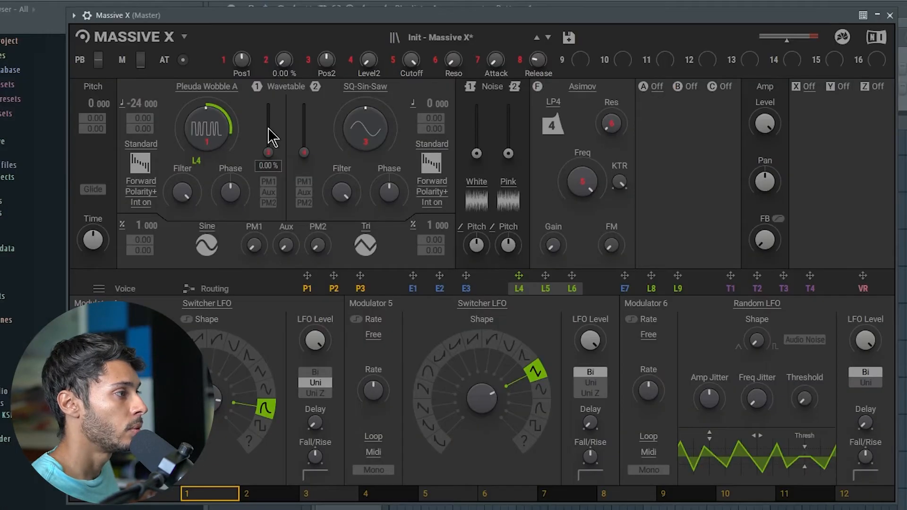
pyautogui.moveTo(519, 275); pyautogui.dragTo(267, 142)
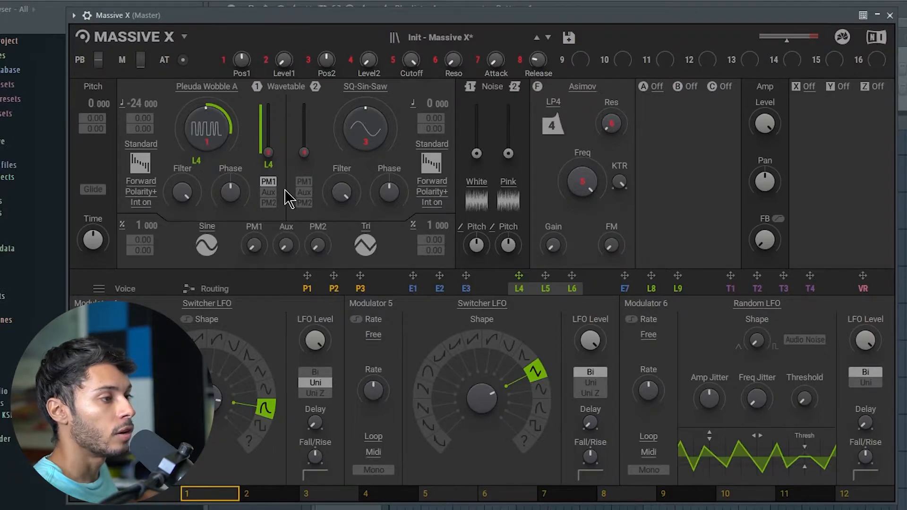
# Step: Assign LFO L4 at a small depth to both oscillator 1's PM1 amount and the white noise level
pyautogui.moveTo(263, 251); pyautogui.dragTo(263, 246)
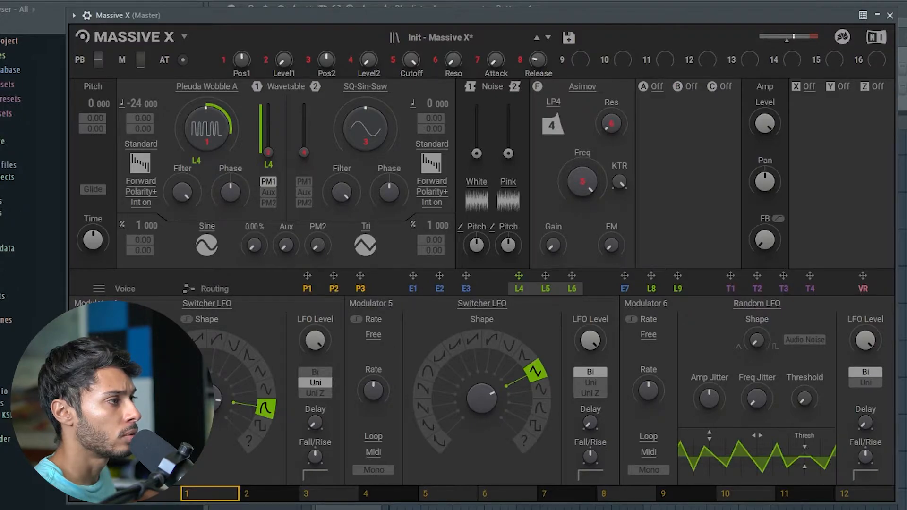
pyautogui.moveTo(518, 275); pyautogui.dragTo(249, 259)
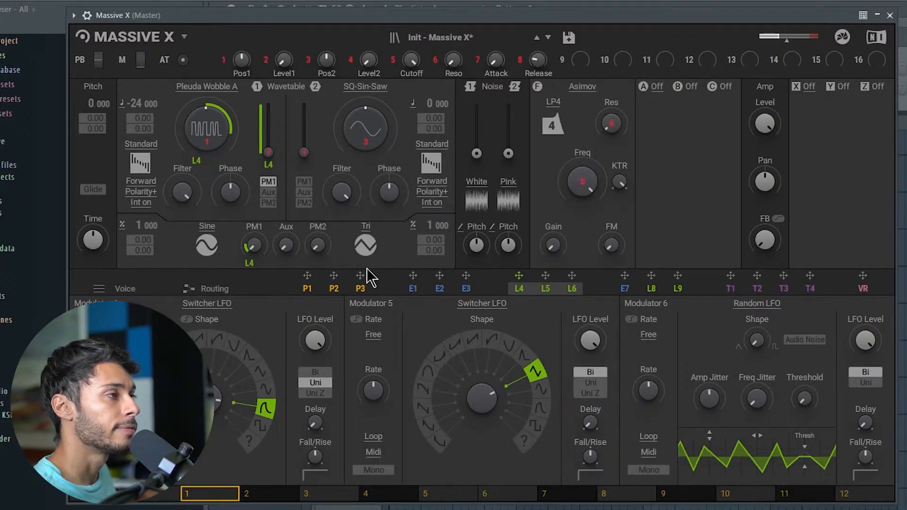
pyautogui.moveTo(519, 275); pyautogui.dragTo(475, 164)
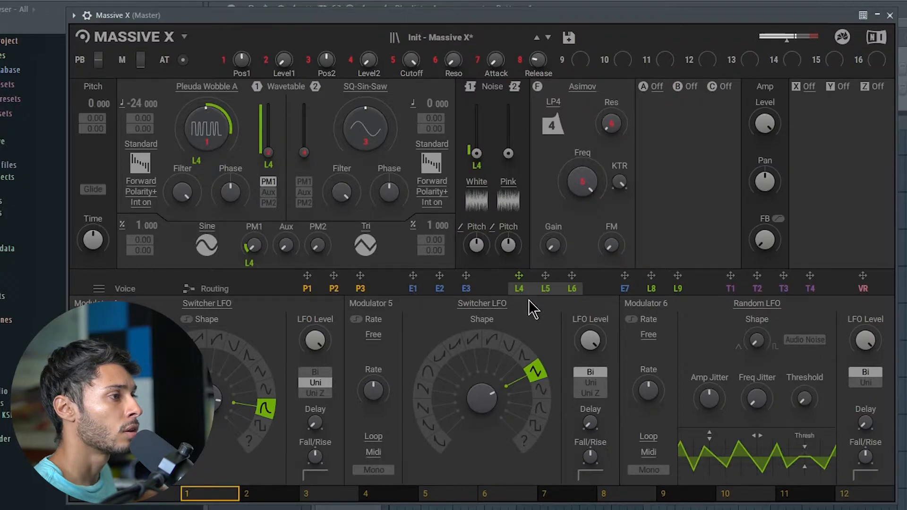
# Step: Set the voice engine to Reset All and lower wavetable 1's base position slightly
pyautogui.click(122, 289)
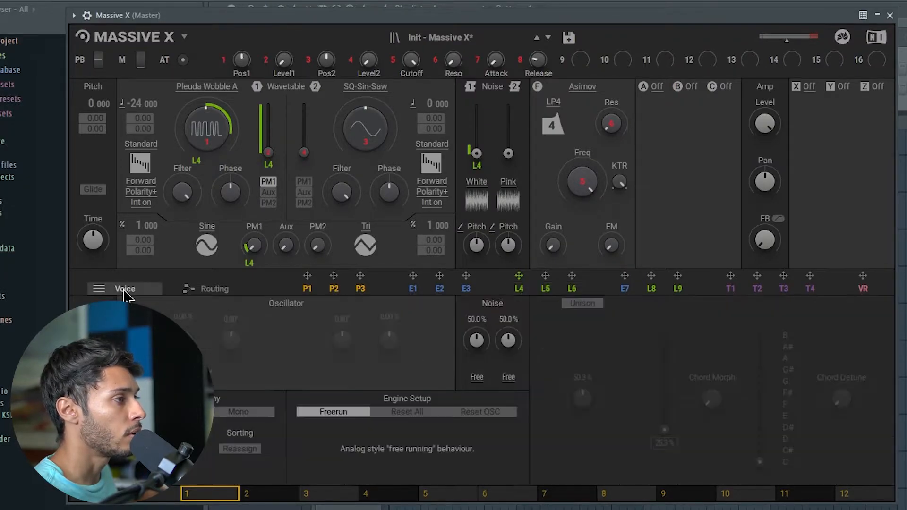
pyautogui.click(427, 414)
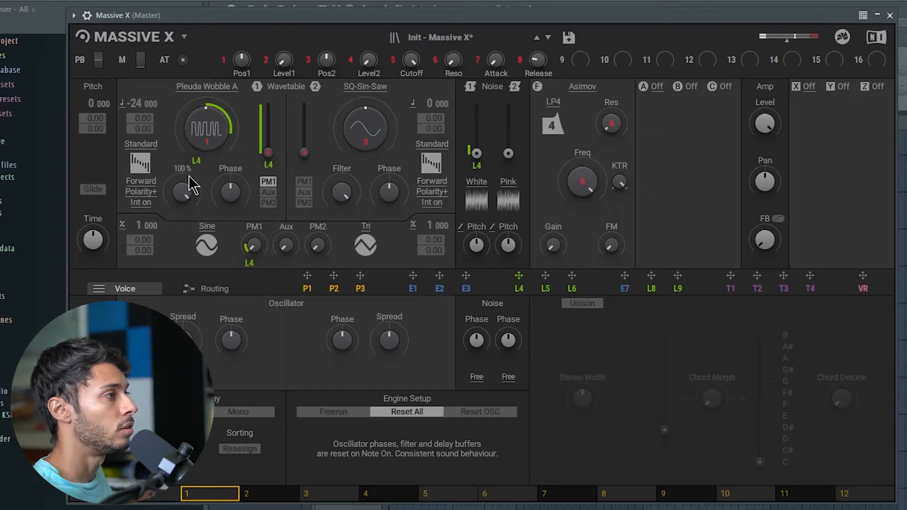
pyautogui.moveTo(204, 129); pyautogui.dragTo(205, 131)
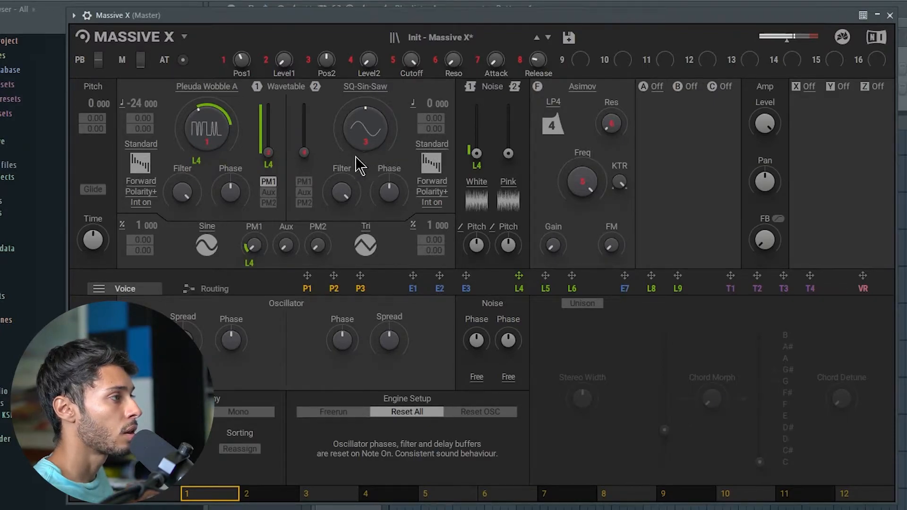
# Step: Try the Sine and Tri waveforms on phase modulation oscillator 1, ending on Tri
pyautogui.click(206, 241)
pyautogui.click(206, 231)
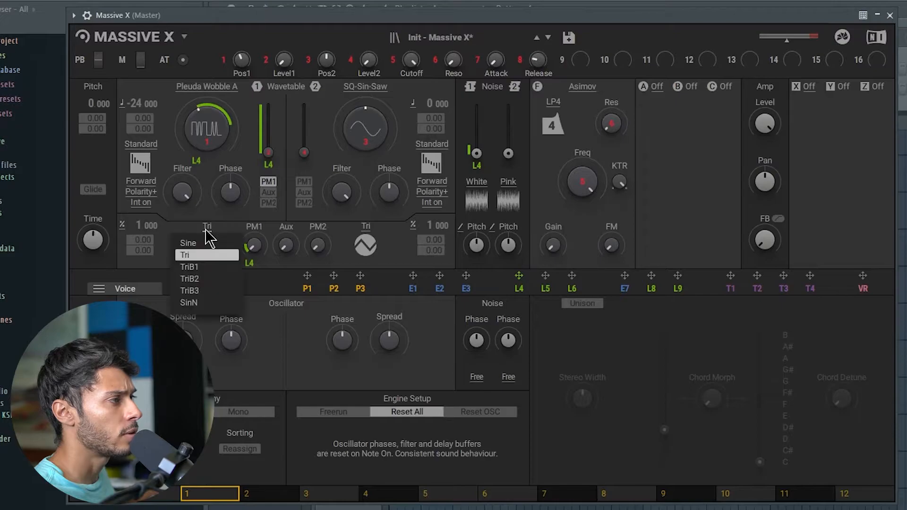
pyautogui.click(205, 241)
pyautogui.click(214, 224)
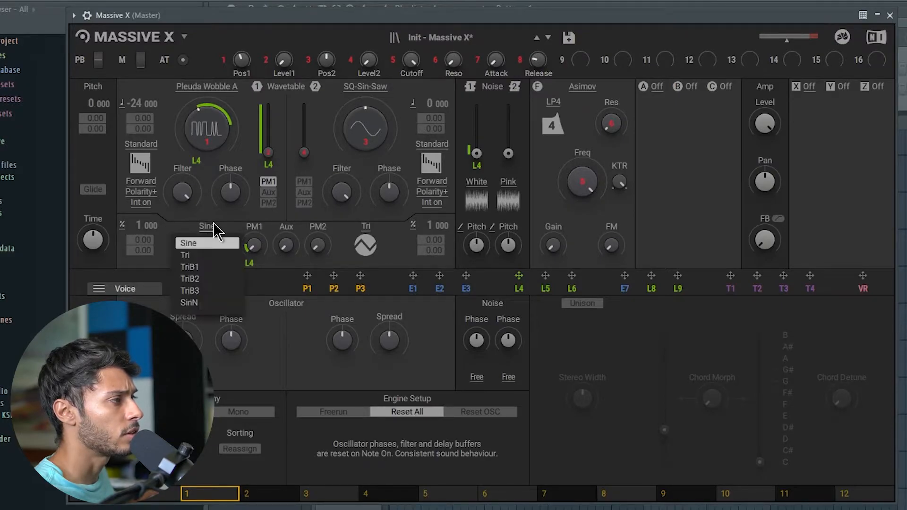
pyautogui.click(203, 254)
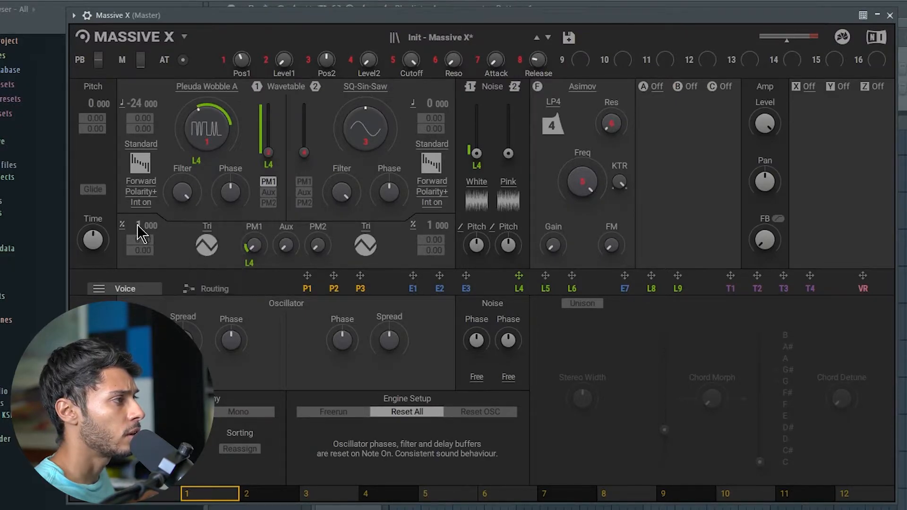
# Step: Try higher frequency ratios of 4 and 3 for phase modulation oscillator 1
pyautogui.moveTo(137, 225); pyautogui.dragTo(138, 220)
pyautogui.moveTo(137, 227); pyautogui.dragTo(136, 223)
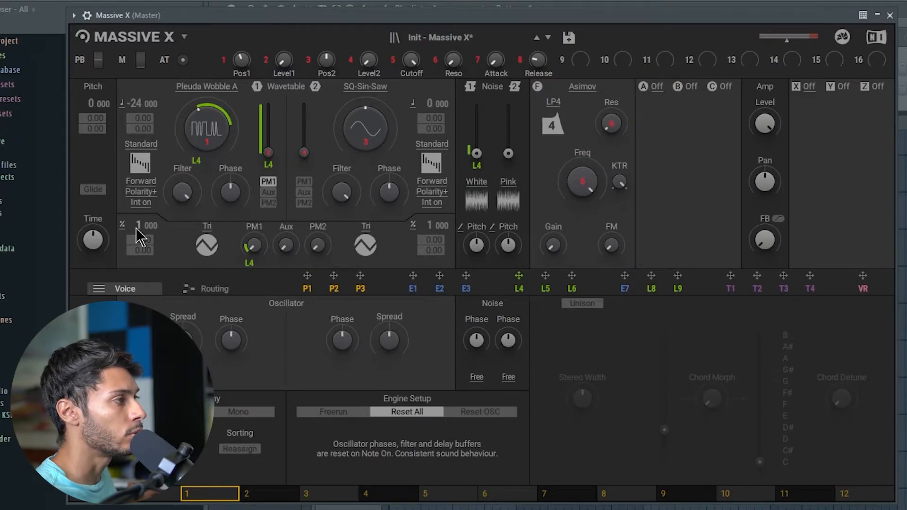
pyautogui.moveTo(140, 235); pyautogui.dragTo(141, 227)
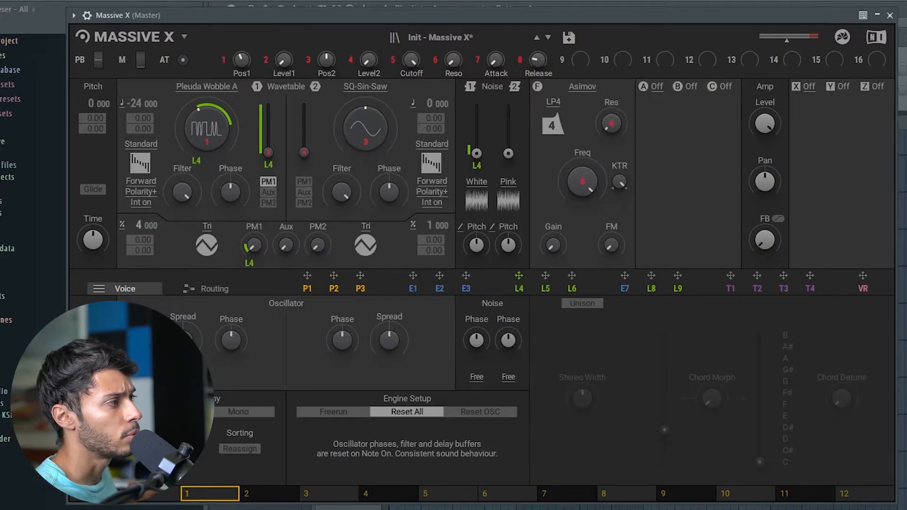
pyautogui.moveTo(140, 226); pyautogui.dragTo(137, 223)
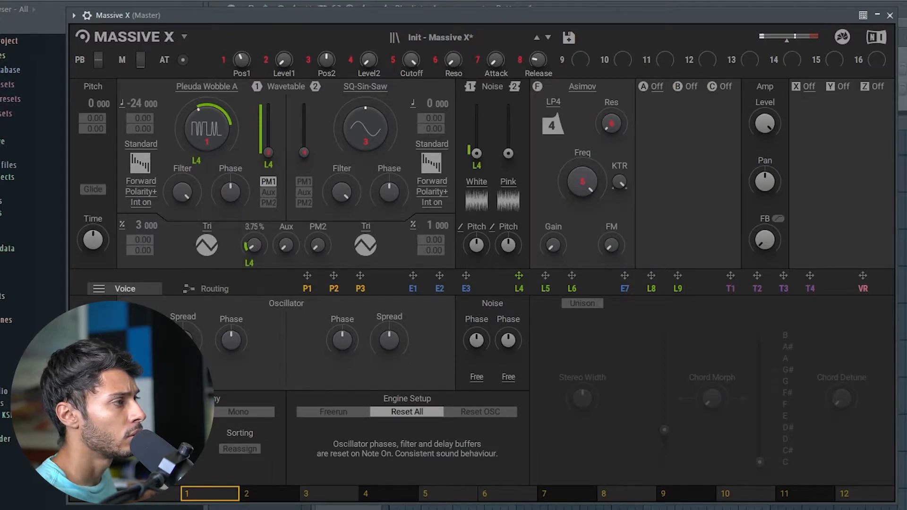
# Step: Set phase modulation oscillator 1's ratio to 1/2 and, after trying Sine, its waveform to Tri
pyautogui.click(211, 246)
pyautogui.click(204, 243)
pyautogui.moveTo(142, 227); pyautogui.dragTo(142, 236)
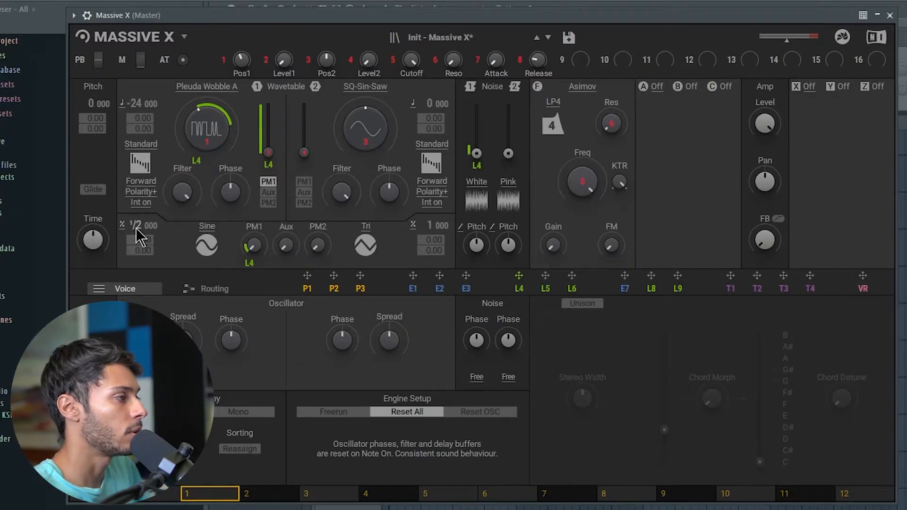
pyautogui.click(204, 244)
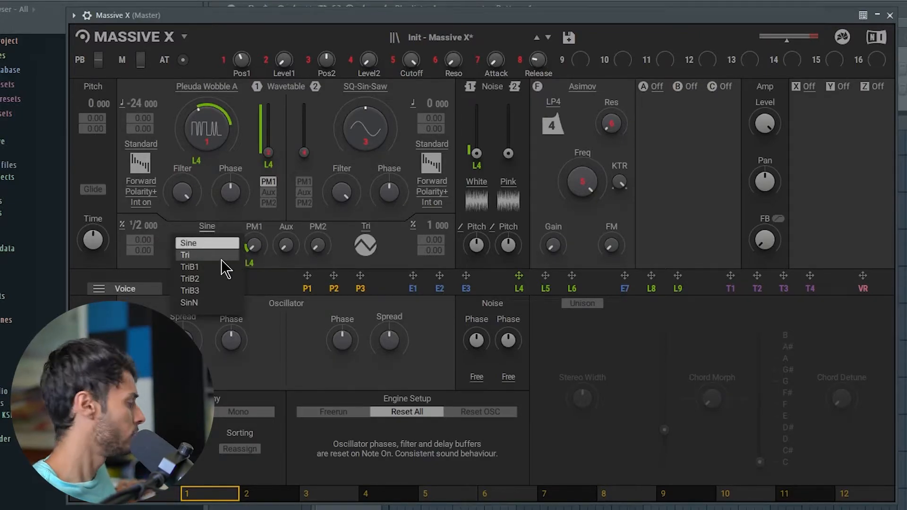
pyautogui.click(222, 257)
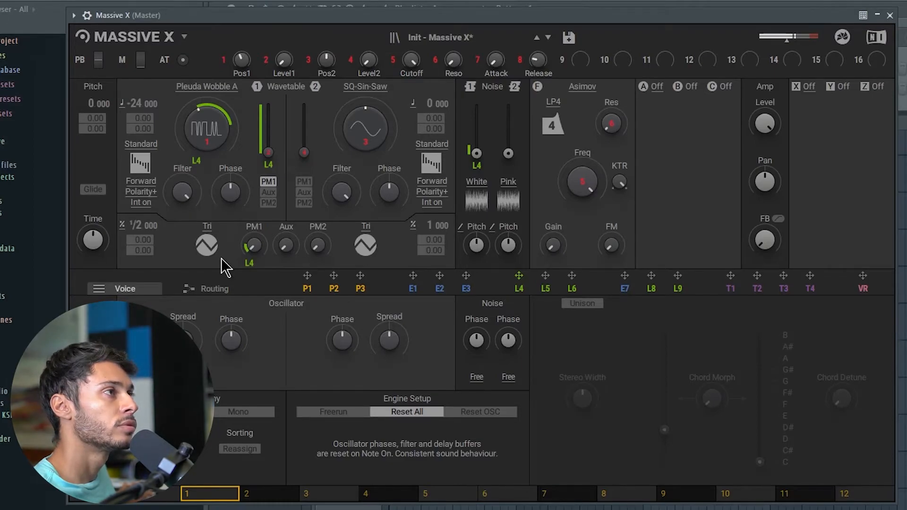
# Step: Choose Asimov as the filter type
pyautogui.click(588, 88)
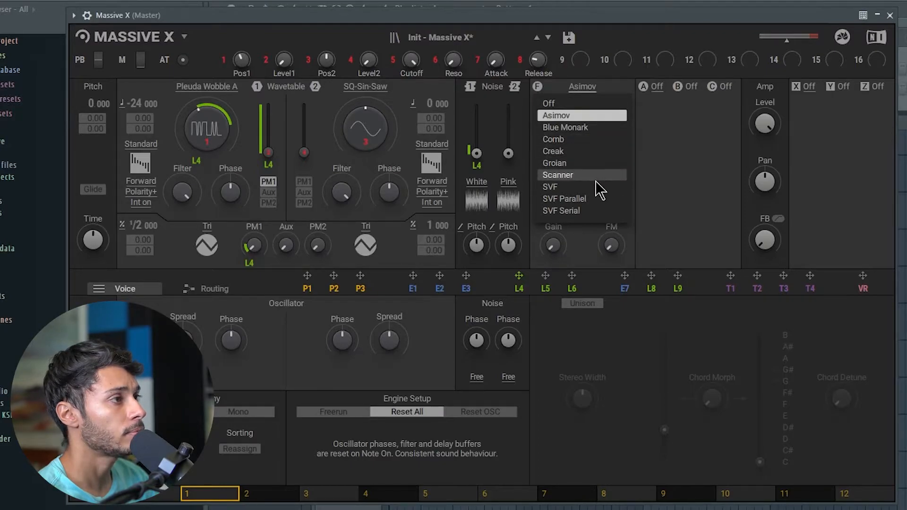
pyautogui.click(578, 117)
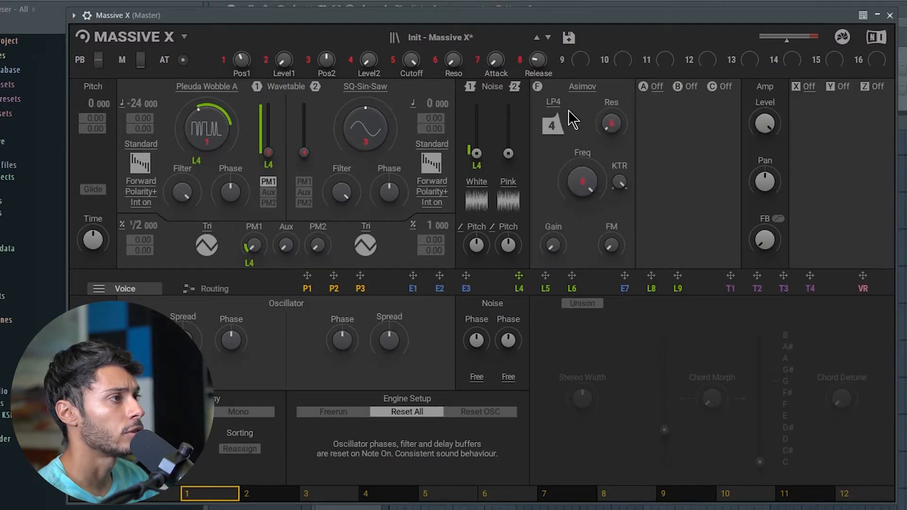
# Step: Change the filter type to Monark and set its mode to Dual Notch
pyautogui.click(554, 102)
pyautogui.click(583, 88)
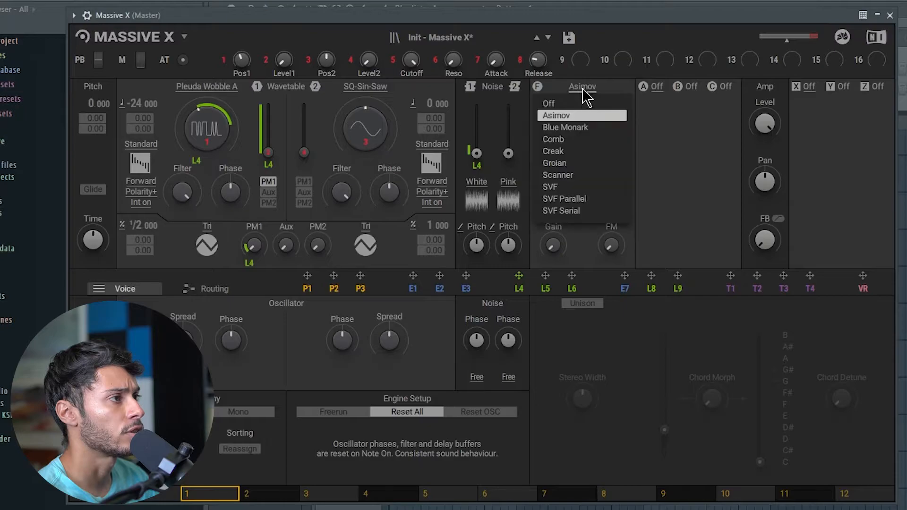
pyautogui.click(581, 128)
pyautogui.click(555, 120)
pyautogui.click(563, 192)
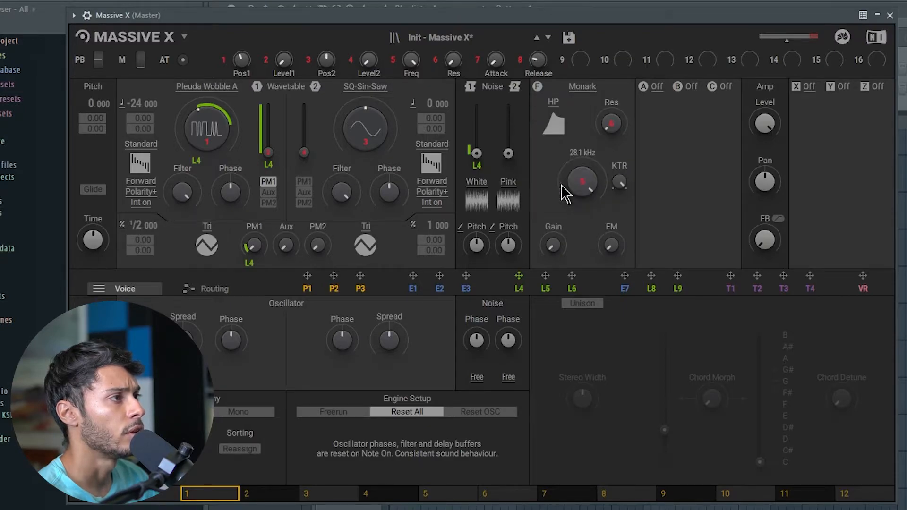
pyautogui.click(553, 120)
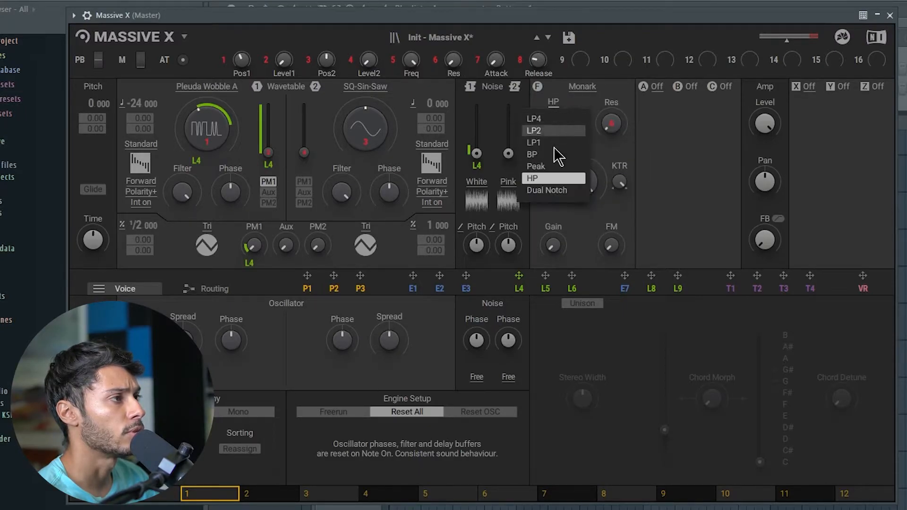
pyautogui.click(556, 190)
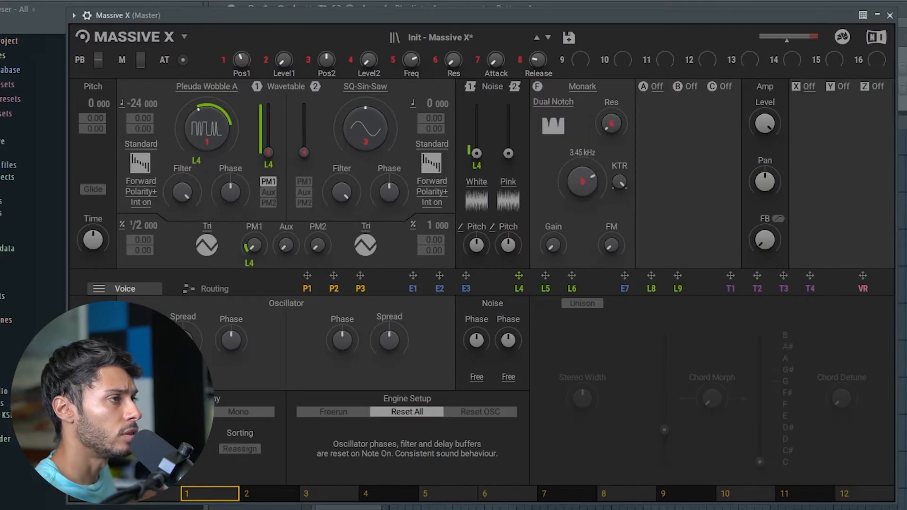
# Step: Modulate the filter's cutoff frequency with LFO L4 and set the cutoff to about 209 Hz
pyautogui.moveTo(582, 182); pyautogui.dragTo(583, 216)
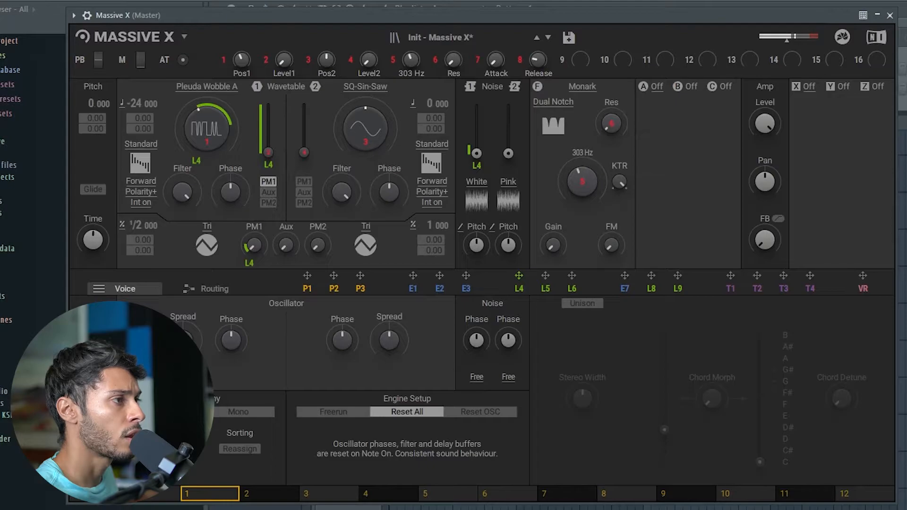
pyautogui.moveTo(519, 275); pyautogui.dragTo(574, 209)
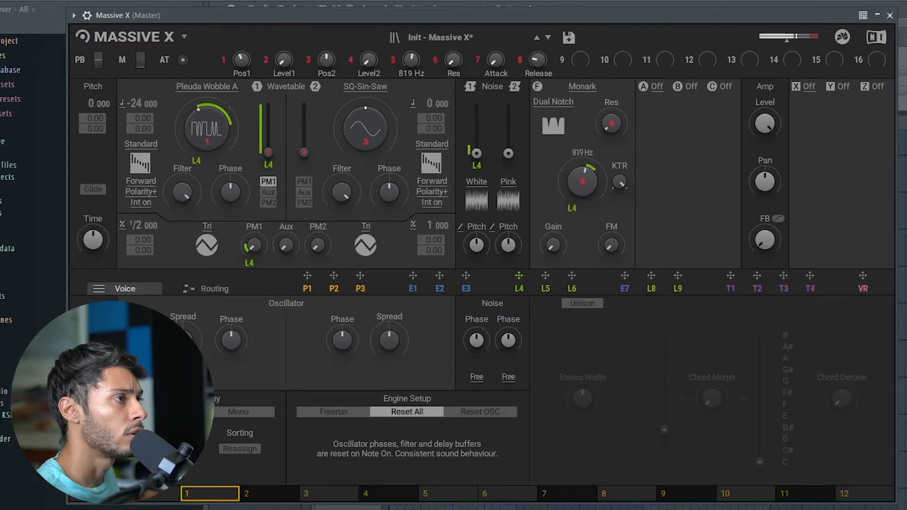
pyautogui.moveTo(583, 181); pyautogui.dragTo(583, 201)
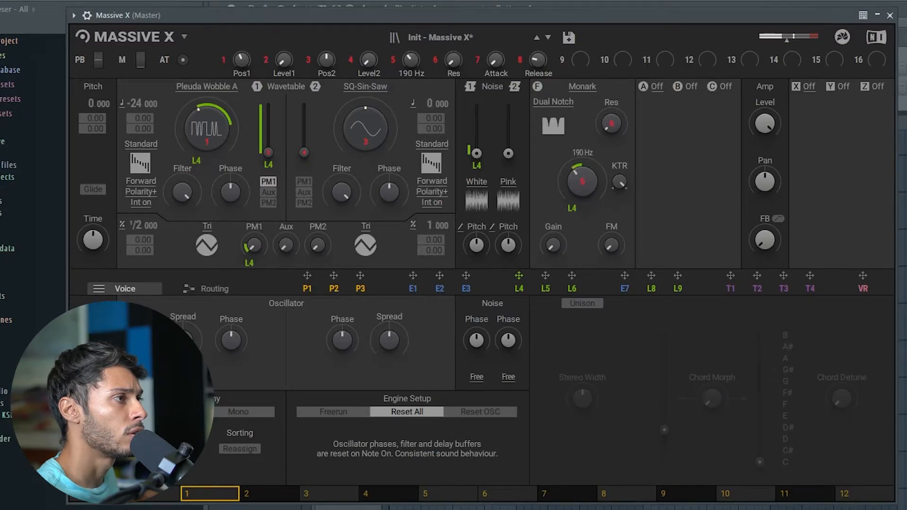
pyautogui.moveTo(587, 191); pyautogui.dragTo(587, 188)
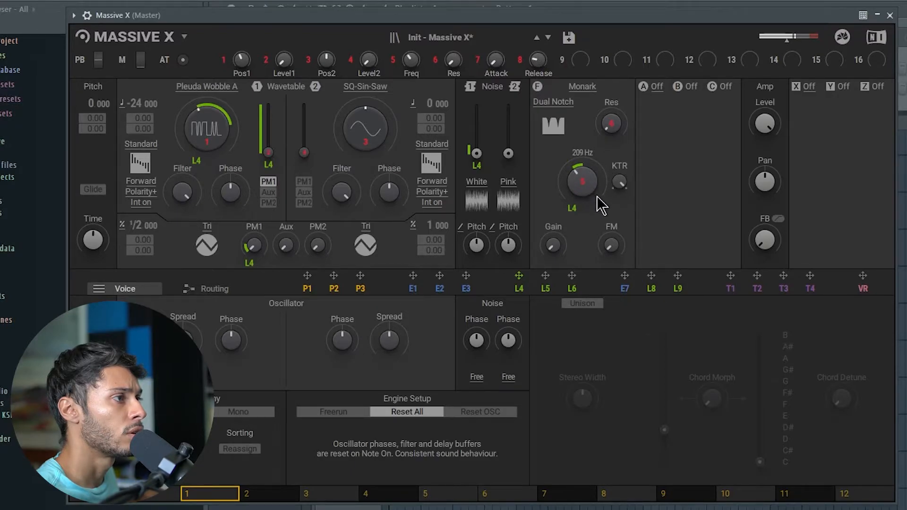
# Step: Set the filter's resonance to about 27% and turn its key tracking down
pyautogui.moveTo(617, 124); pyautogui.dragTo(617, 113)
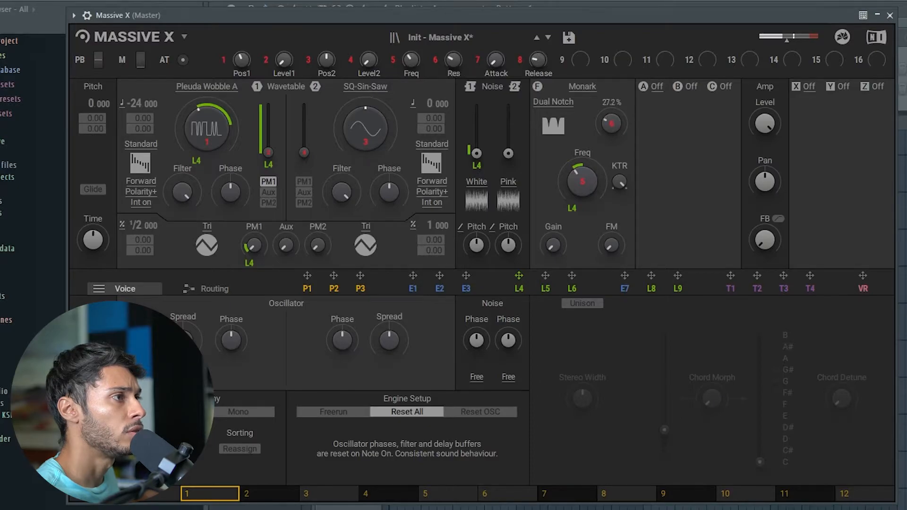
pyautogui.moveTo(621, 185); pyautogui.dragTo(621, 222)
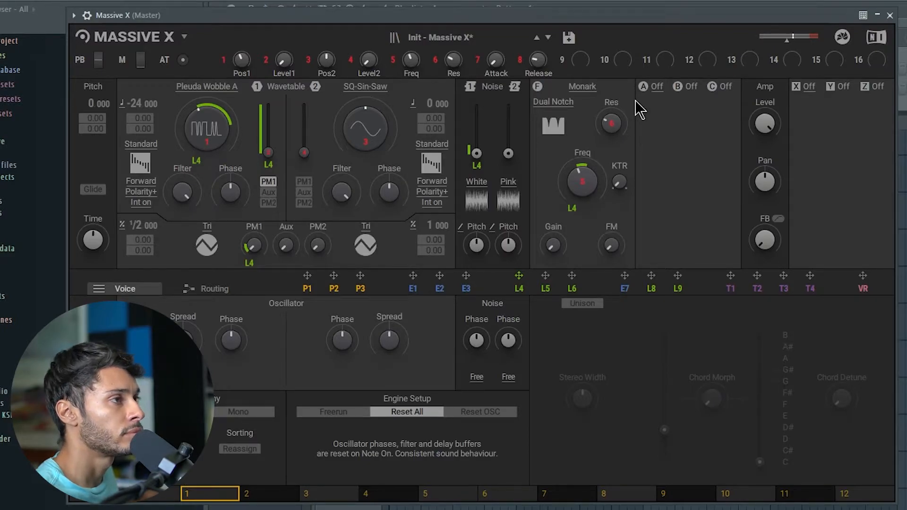
pyautogui.click(663, 89)
pyautogui.click(689, 90)
pyautogui.click(721, 87)
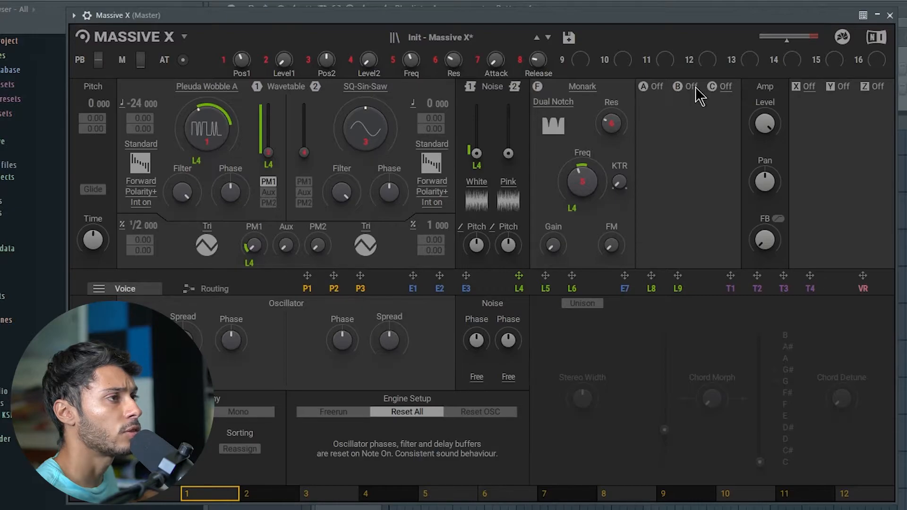
pyautogui.moveTo(632, 15); pyautogui.dragTo(649, 21)
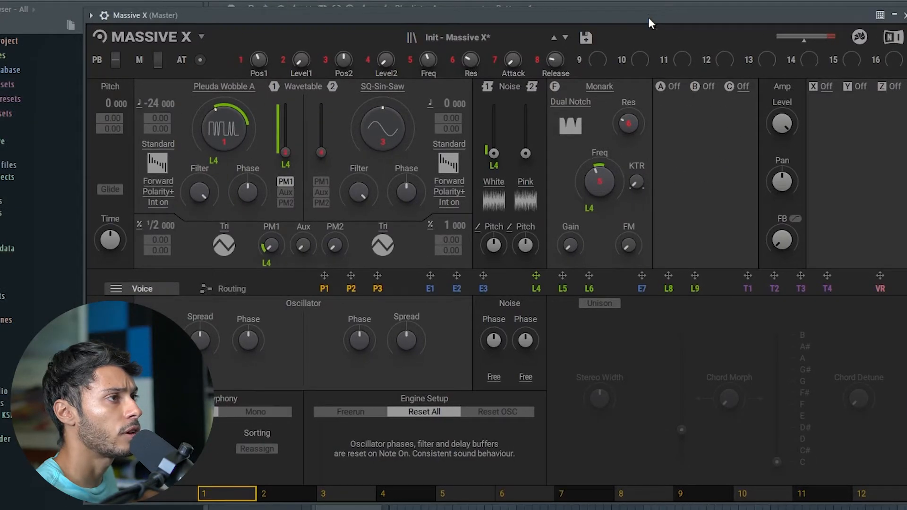
pyautogui.click(673, 88)
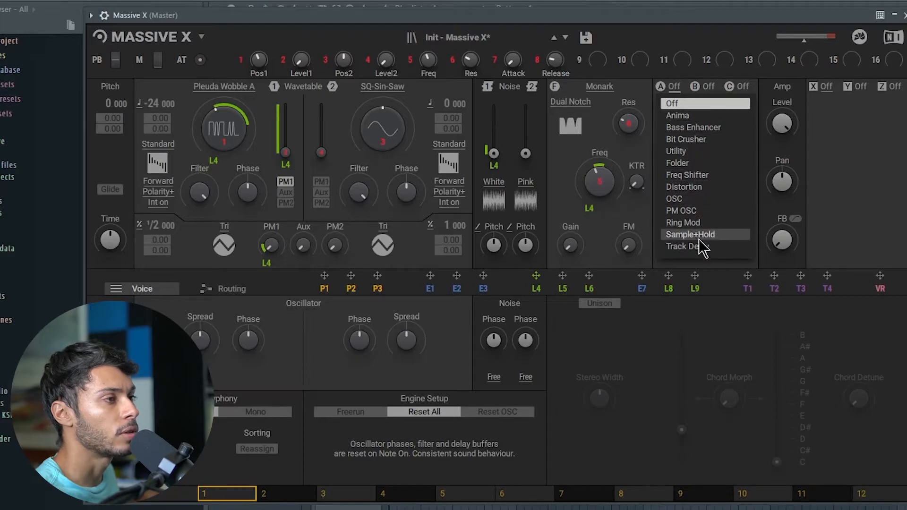
pyautogui.click(685, 268)
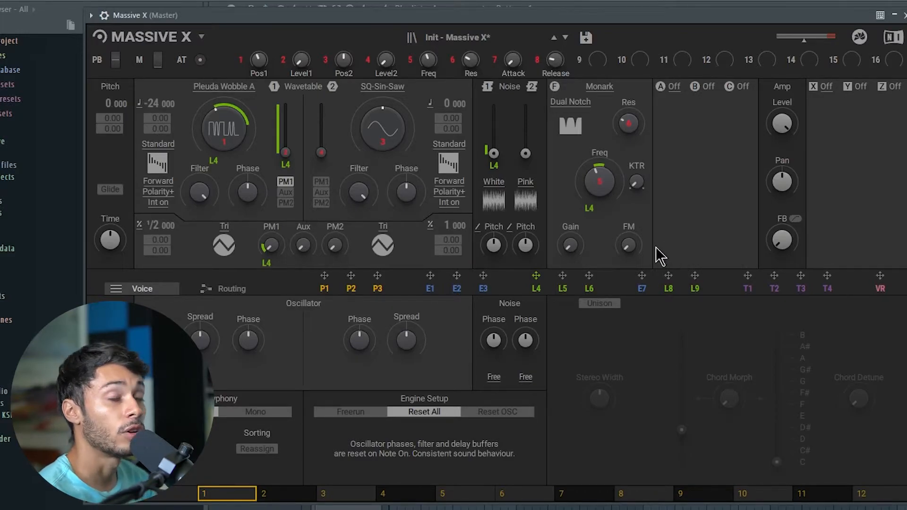
# Step: Show the routing page and reposition the insert A and Monark filter modules in the signal flow
pyautogui.click(232, 288)
pyautogui.moveTo(497, 345); pyautogui.dragTo(450, 316)
pyautogui.moveTo(422, 390)
pyautogui.mouseDown()
pyautogui.moveTo(421, 363)
pyautogui.moveTo(424, 376)
pyautogui.moveTo(406, 383)
pyautogui.moveTo(391, 369)
pyautogui.moveTo(410, 381)
pyautogui.mouseUp()
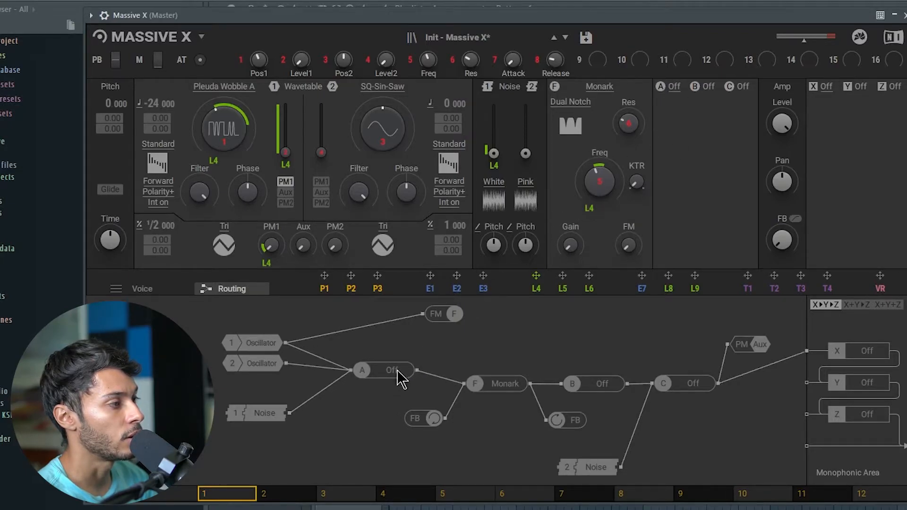
pyautogui.moveTo(384, 370)
pyautogui.mouseDown()
pyautogui.moveTo(405, 381)
pyautogui.moveTo(397, 373)
pyautogui.mouseUp()
pyautogui.moveTo(485, 385); pyautogui.dragTo(488, 380)
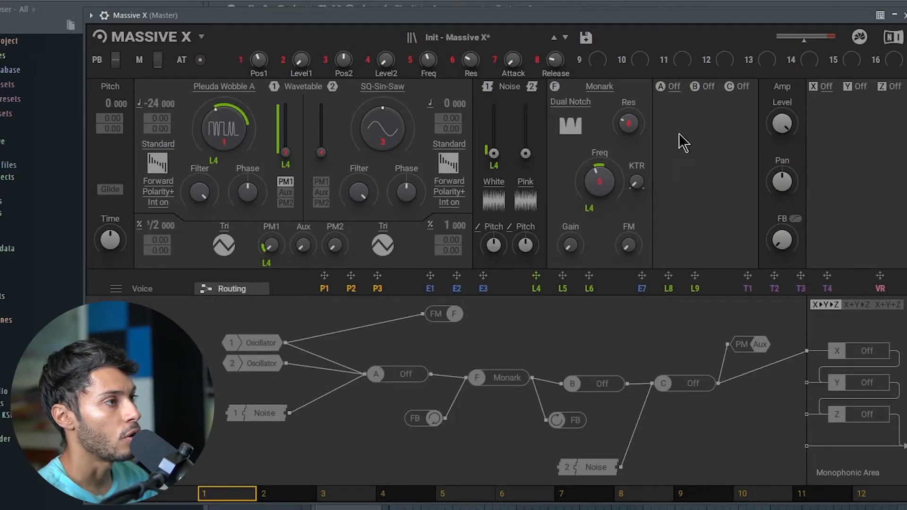
# Step: Try a Freq Shifter in insert A, raising its mix to full and varying its shift frequency
pyautogui.click(675, 87)
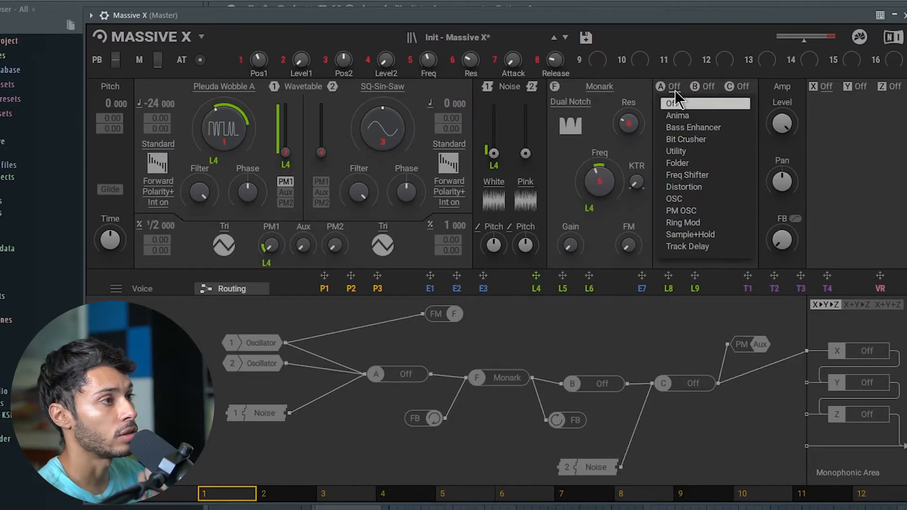
pyautogui.click(718, 175)
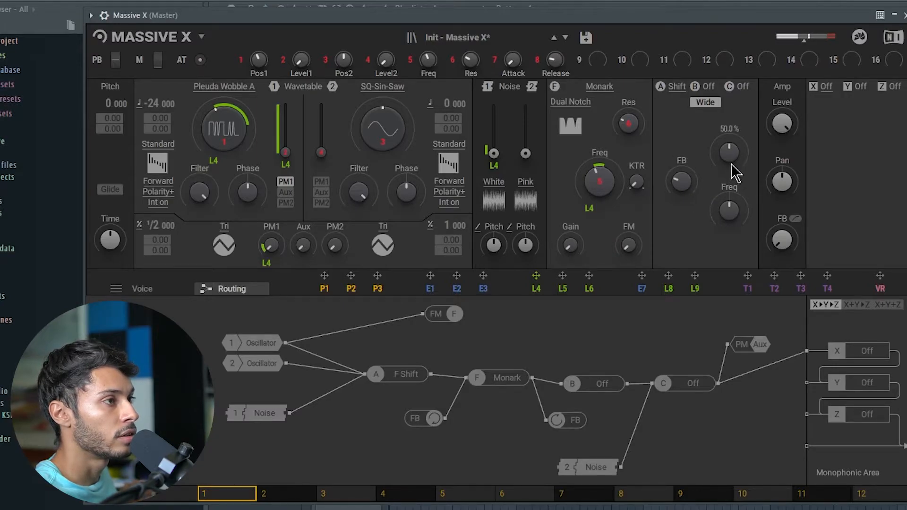
pyautogui.moveTo(729, 153); pyautogui.dragTo(729, 149)
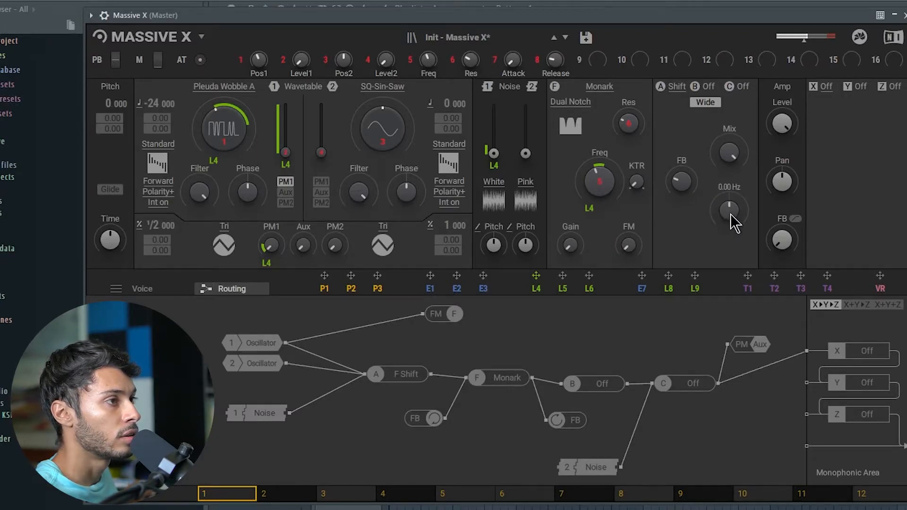
pyautogui.moveTo(729, 211); pyautogui.dragTo(729, 213)
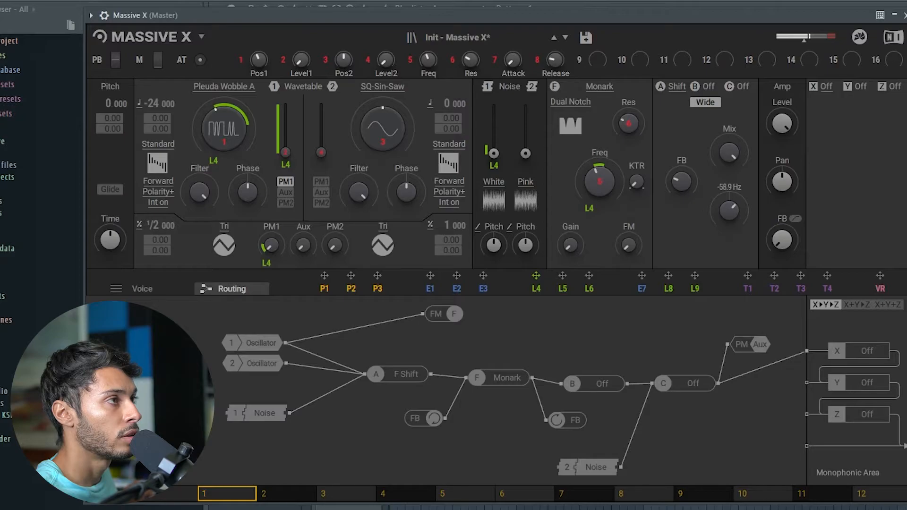
pyautogui.moveTo(729, 210); pyautogui.dragTo(729, 204)
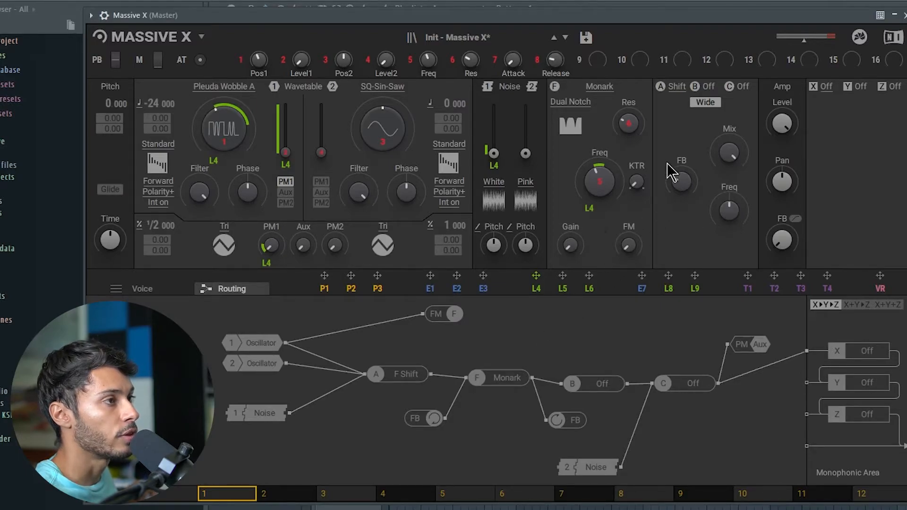
# Step: Switch insert A to Utility and set up its HP1 high-pass filter at about 164 Hz
pyautogui.click(677, 87)
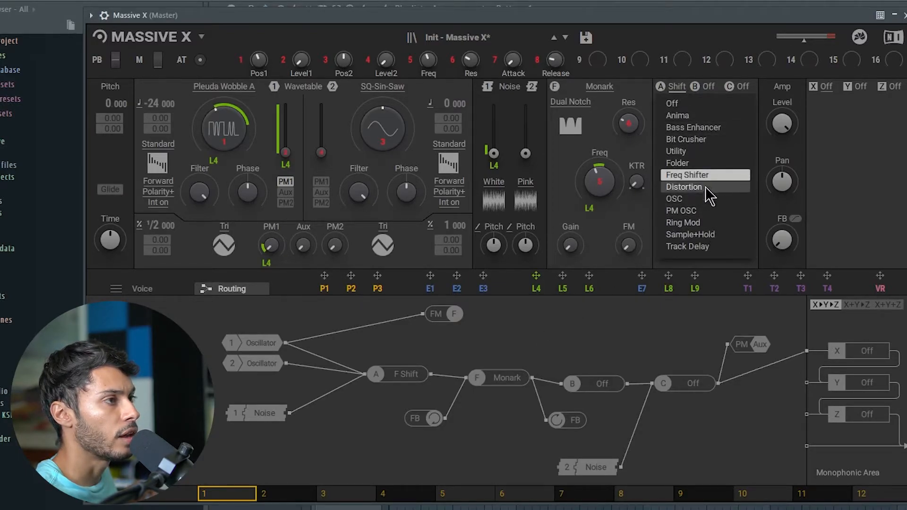
pyautogui.click(709, 152)
pyautogui.click(682, 102)
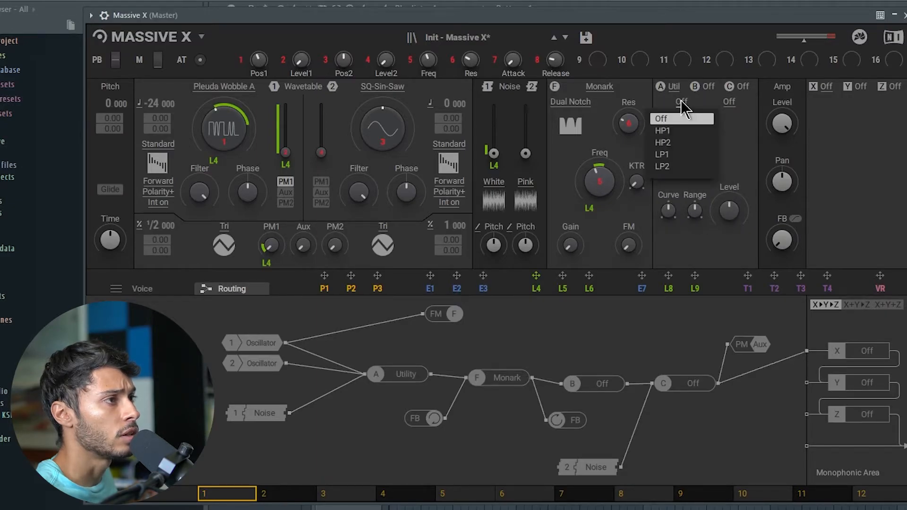
pyautogui.click(686, 132)
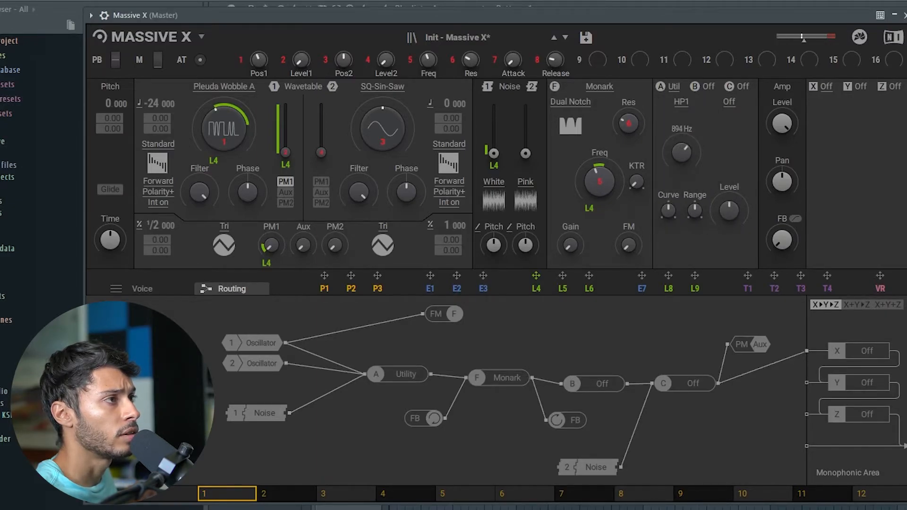
pyautogui.moveTo(685, 158)
pyautogui.mouseDown()
pyautogui.moveTo(681, 145)
pyautogui.moveTo(681, 154)
pyautogui.mouseUp()
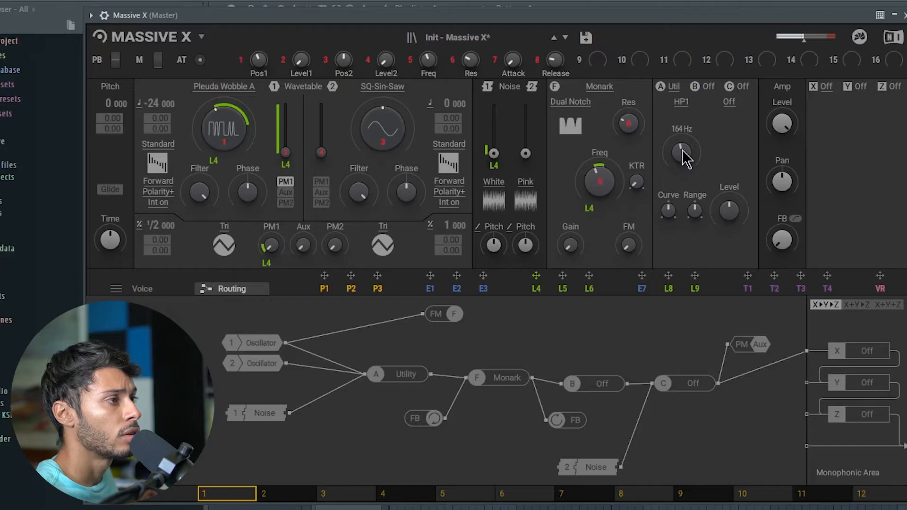
# Step: Reroute oscillator 2 straight into insert C, bypassing the Utility, Monark filter and insert B, and tidy the module positions
pyautogui.moveTo(402, 380); pyautogui.dragTo(422, 373)
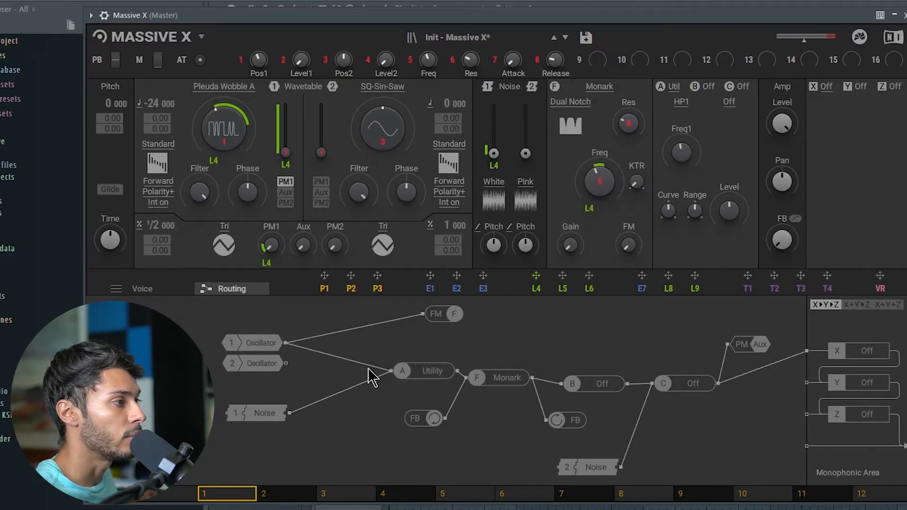
pyautogui.moveTo(401, 370)
pyautogui.mouseDown()
pyautogui.moveTo(413, 349)
pyautogui.moveTo(402, 364)
pyautogui.mouseUp()
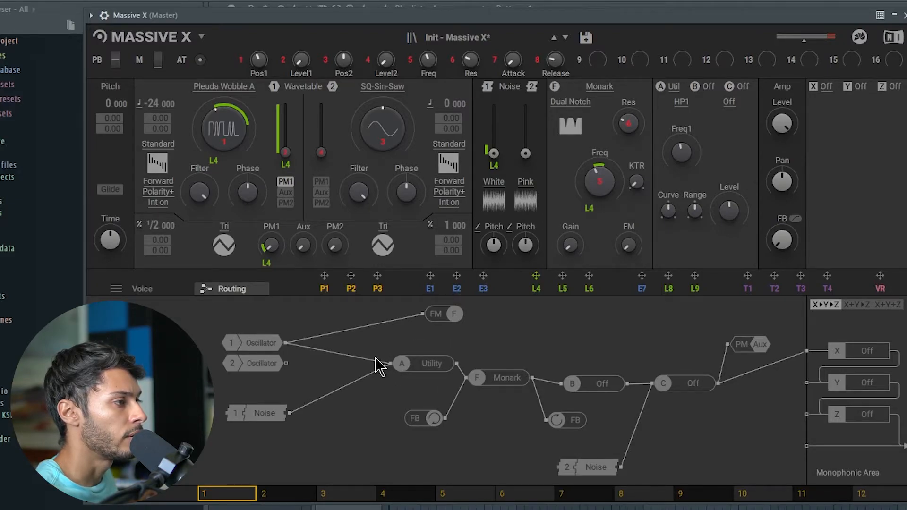
pyautogui.moveTo(425, 366); pyautogui.dragTo(412, 384)
pyautogui.moveTo(286, 363); pyautogui.dragTo(562, 386)
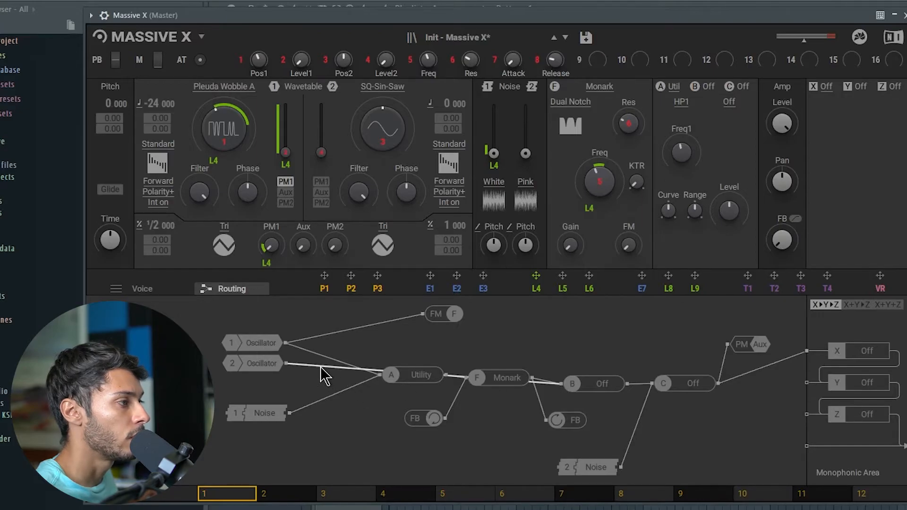
pyautogui.moveTo(287, 370); pyautogui.dragTo(288, 367)
pyautogui.moveTo(626, 384); pyautogui.dragTo(647, 344)
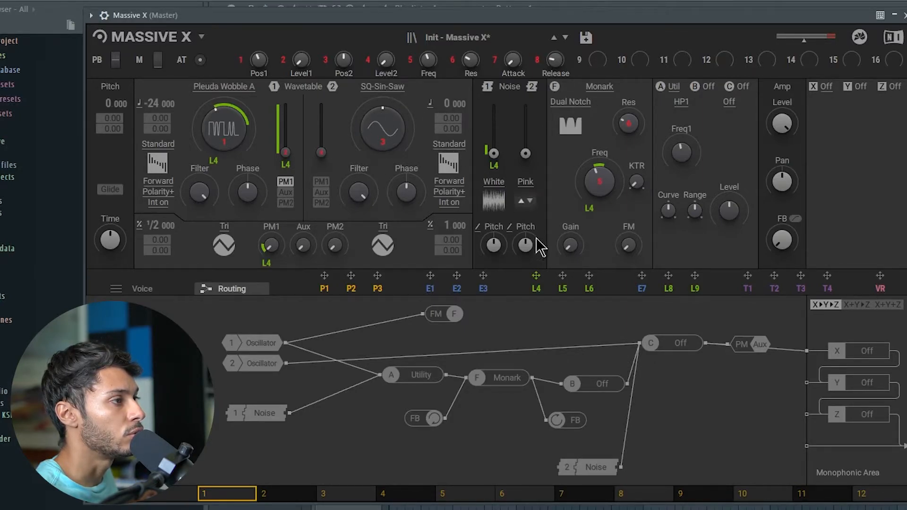
# Step: Modulate oscillator 2's level with LFO L4, set its pitch to -24 and lower its wavetable position
pyautogui.moveTo(536, 279); pyautogui.dragTo(323, 172)
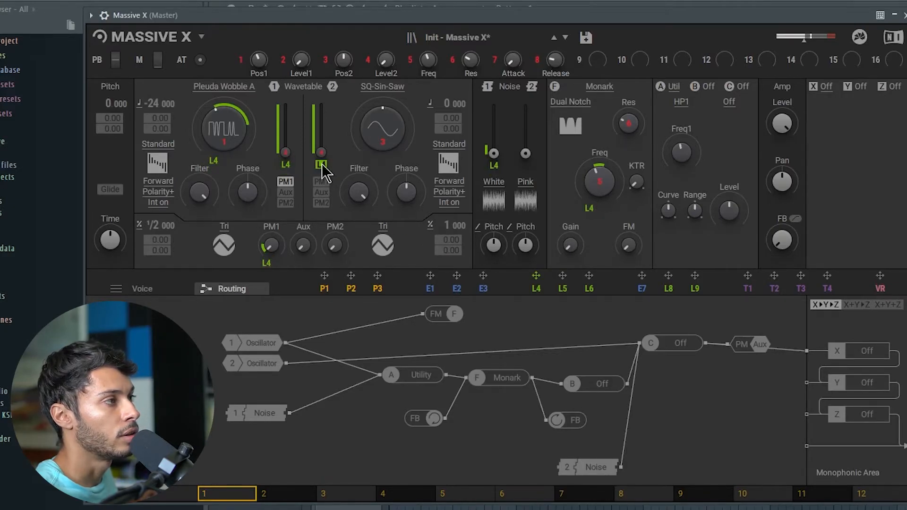
pyautogui.moveTo(447, 104); pyautogui.dragTo(446, 126)
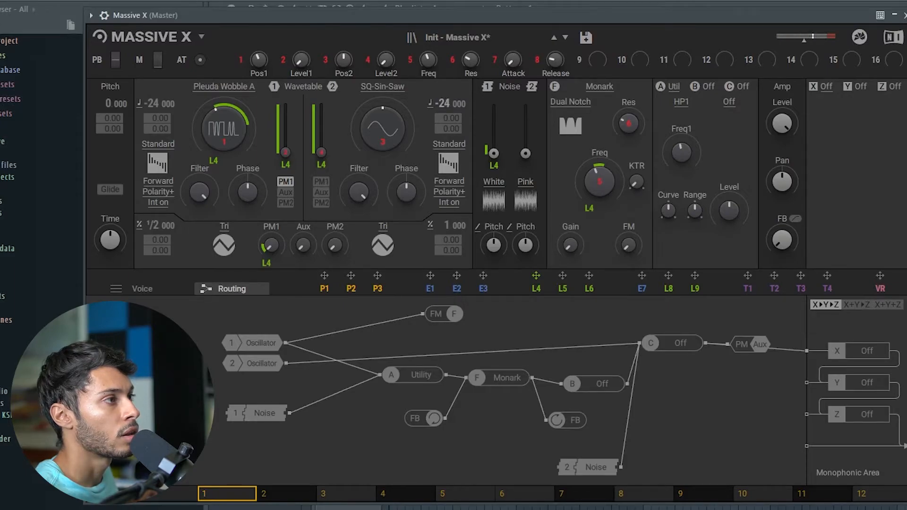
pyautogui.moveTo(391, 135)
pyautogui.mouseDown()
pyautogui.moveTo(390, 121)
pyautogui.moveTo(391, 142)
pyautogui.moveTo(385, 133)
pyautogui.mouseUp()
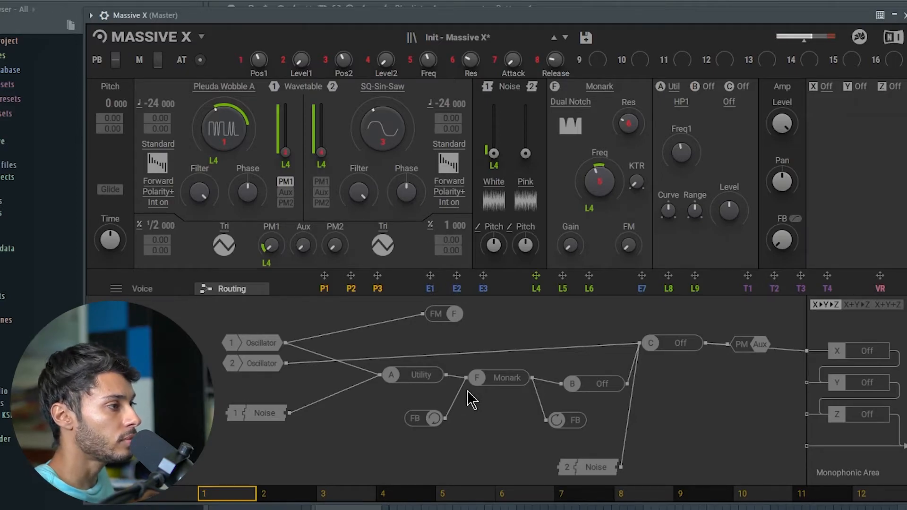
# Step: Reposition the insert B module in the routing and load a Freq Shifter into it
pyautogui.moveTo(561, 386); pyautogui.dragTo(597, 376)
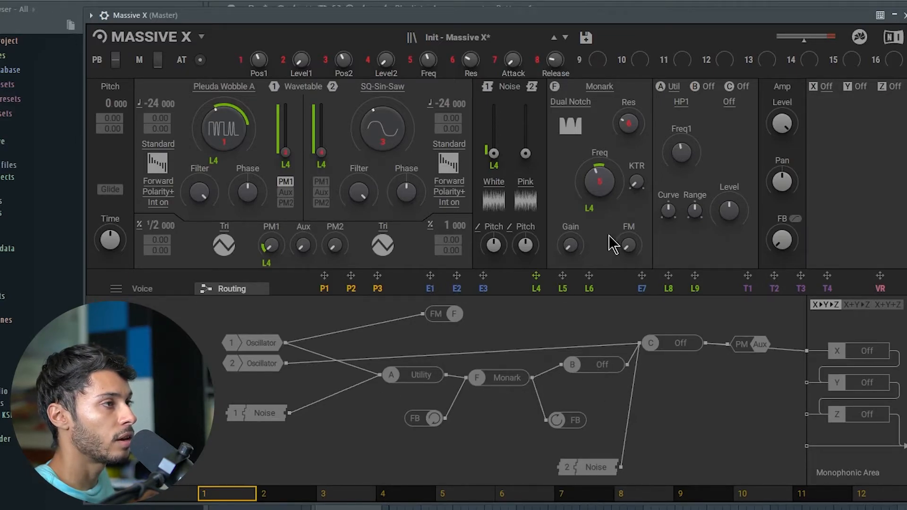
pyautogui.click(711, 90)
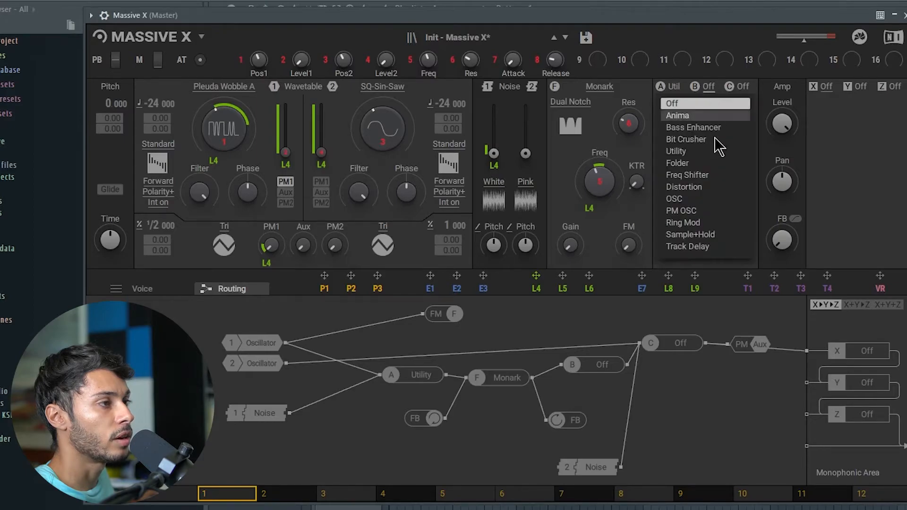
pyautogui.click(703, 182)
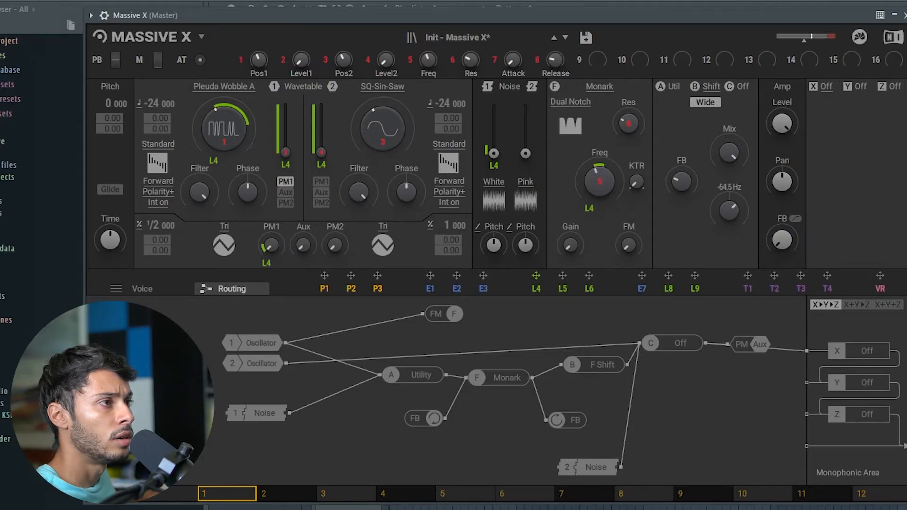
# Step: Turn off Wide on the Freq Shifter, set its feedback to 0% and its shift frequency to about -15.7 Hz
pyautogui.click(707, 103)
pyautogui.moveTo(739, 211); pyautogui.dragTo(739, 209)
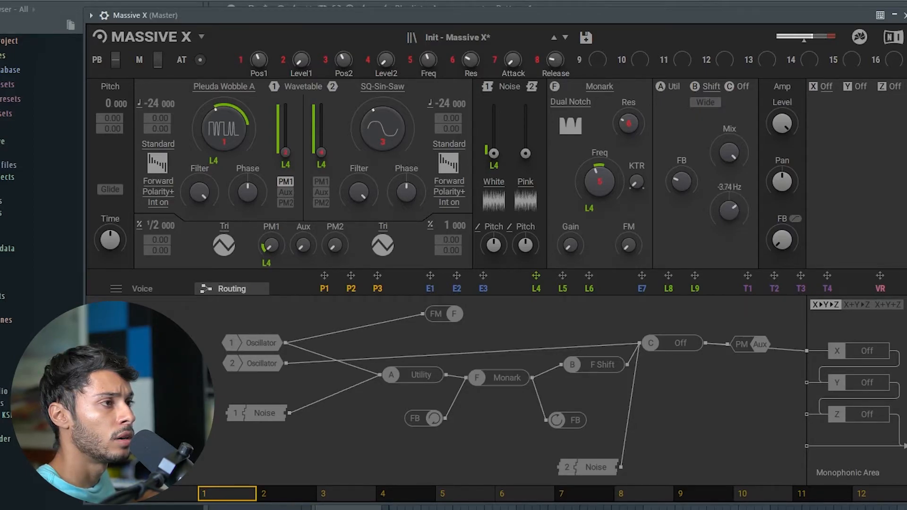
pyautogui.moveTo(680, 176); pyautogui.dragTo(680, 196)
pyautogui.moveTo(738, 215); pyautogui.dragTo(738, 213)
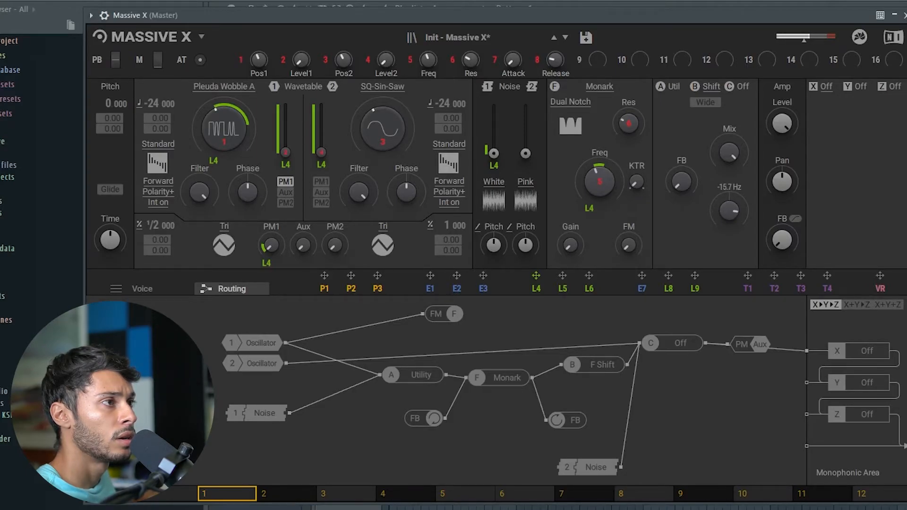
pyautogui.moveTo(729, 210); pyautogui.dragTo(730, 213)
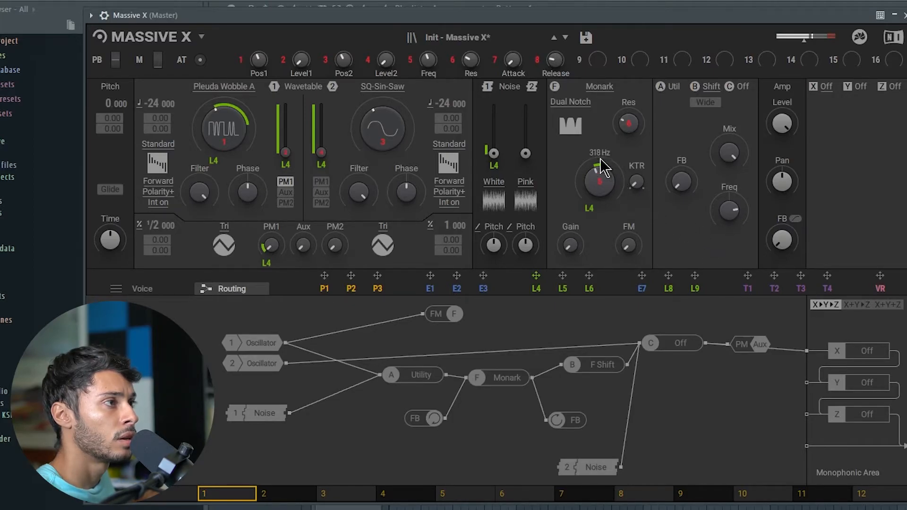
# Step: Lower the insert A Utility high-pass cutoff to about 42.8 Hz, modulate it with L4 and switch the filter to HP2
pyautogui.click(671, 88)
pyautogui.moveTo(683, 158); pyautogui.dragTo(683, 163)
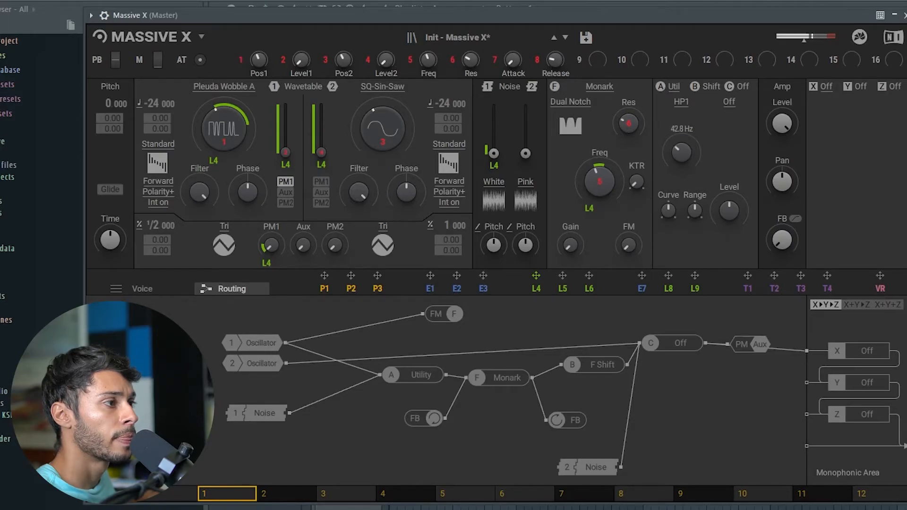
pyautogui.moveTo(536, 276); pyautogui.dragTo(672, 176)
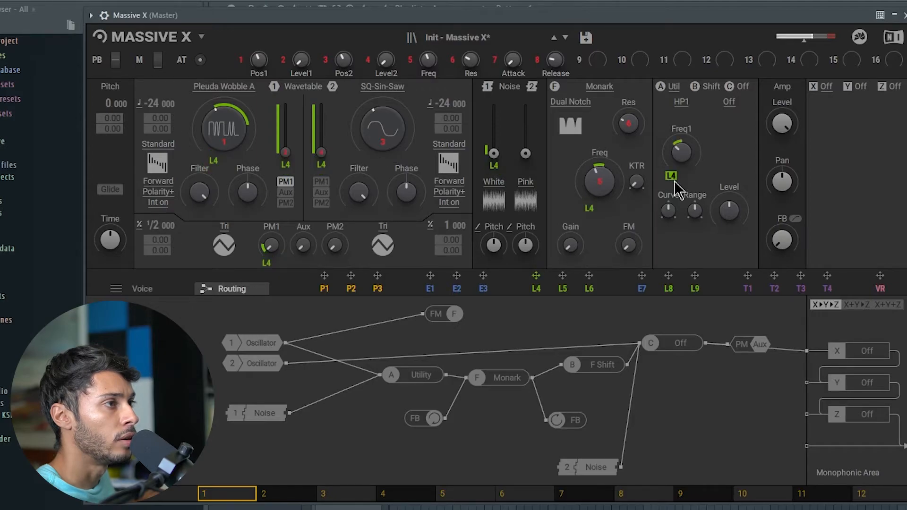
pyautogui.click(681, 102)
pyautogui.click(691, 142)
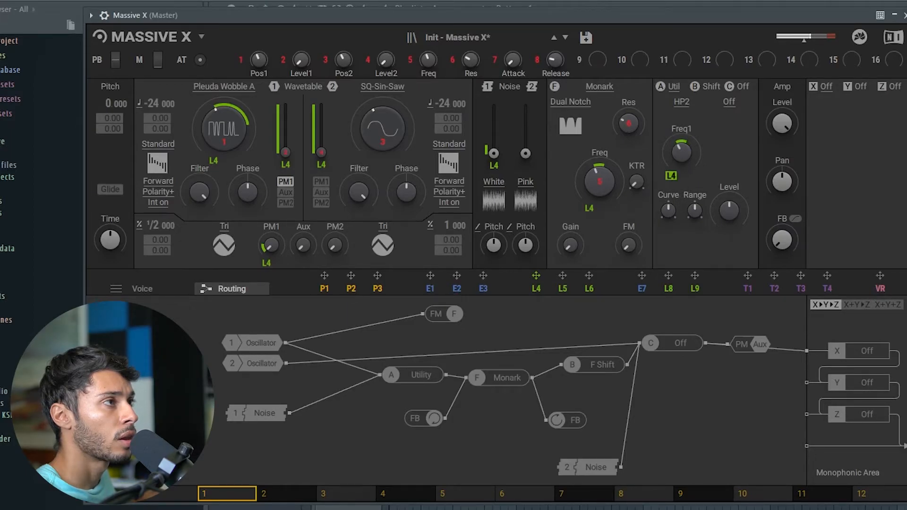
# Step: Set the Utility's second filter to LP1 and modulate its Freq2 cutoff with L4
pyautogui.click(728, 102)
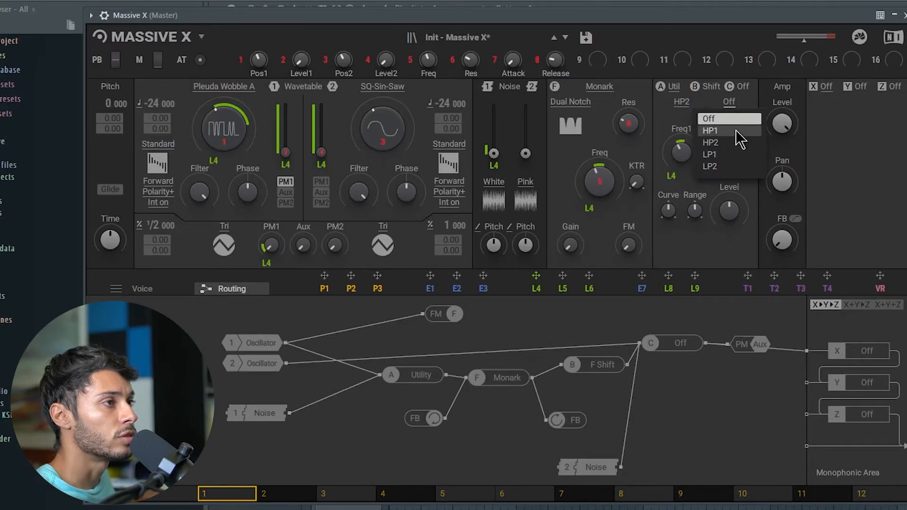
pyautogui.click(734, 158)
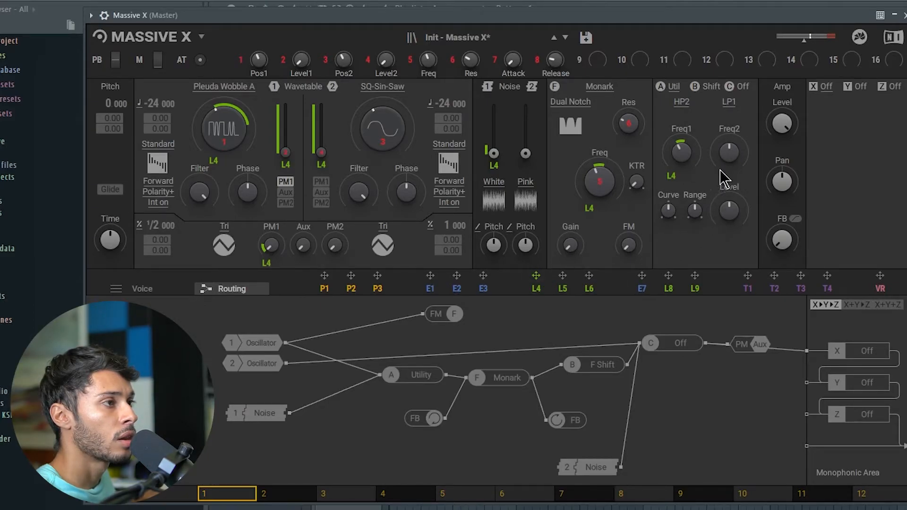
pyautogui.moveTo(536, 279); pyautogui.dragTo(719, 151)
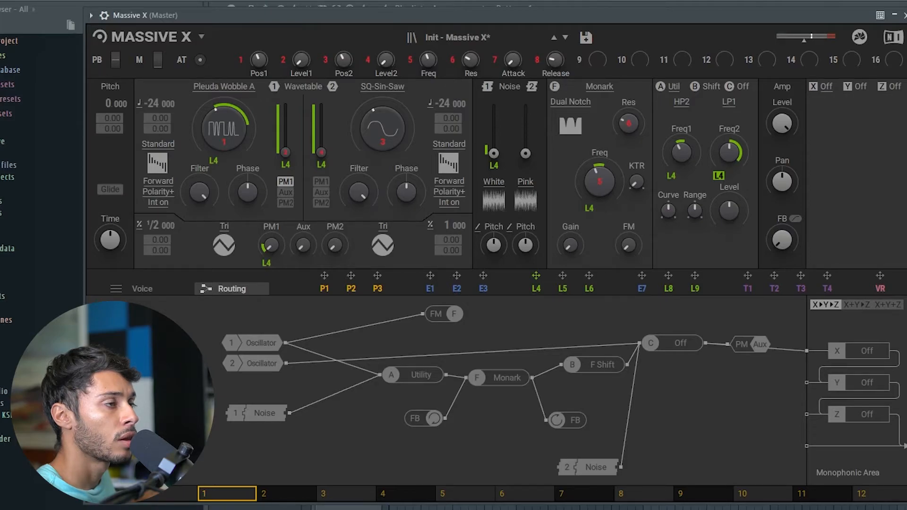
# Step: Raise the insert B Freq Shifter's feedback and readjust its shift frequency to about -9.7 Hz
pyautogui.click(711, 87)
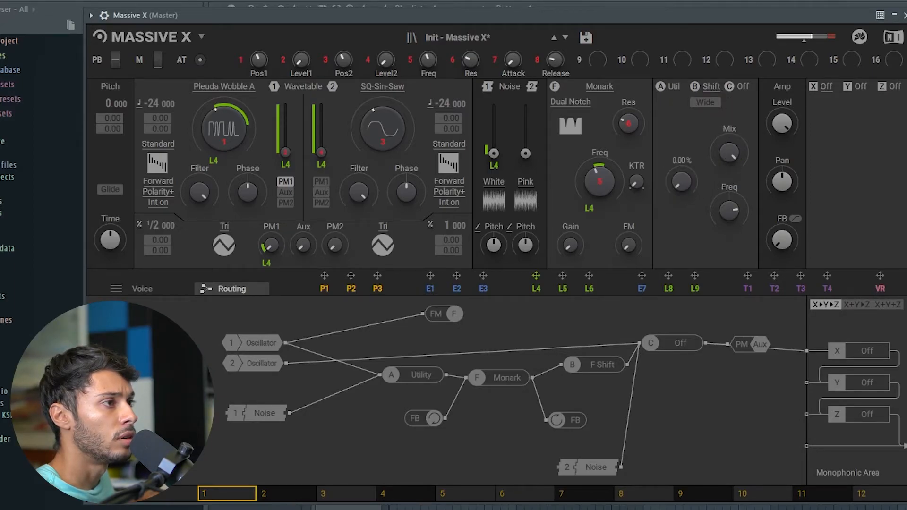
pyautogui.moveTo(728, 152)
pyautogui.moveTo(679, 180)
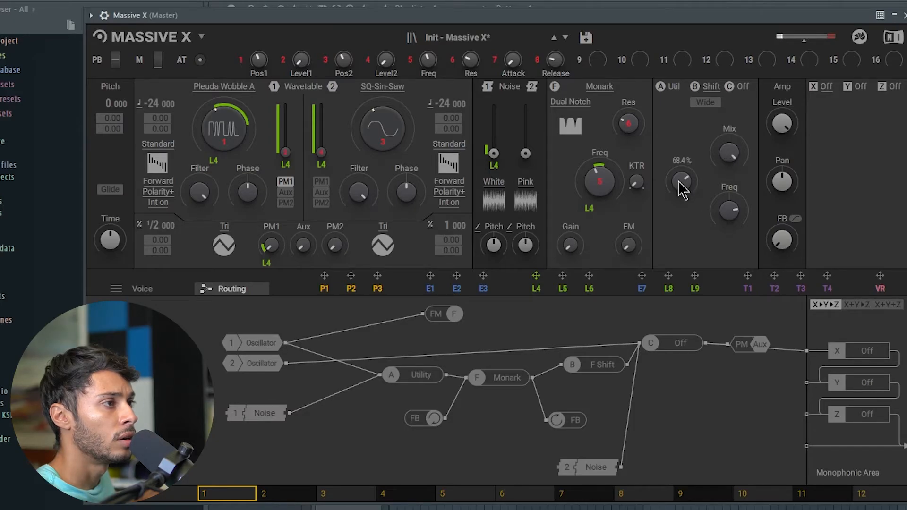
pyautogui.moveTo(724, 223); pyautogui.dragTo(724, 223)
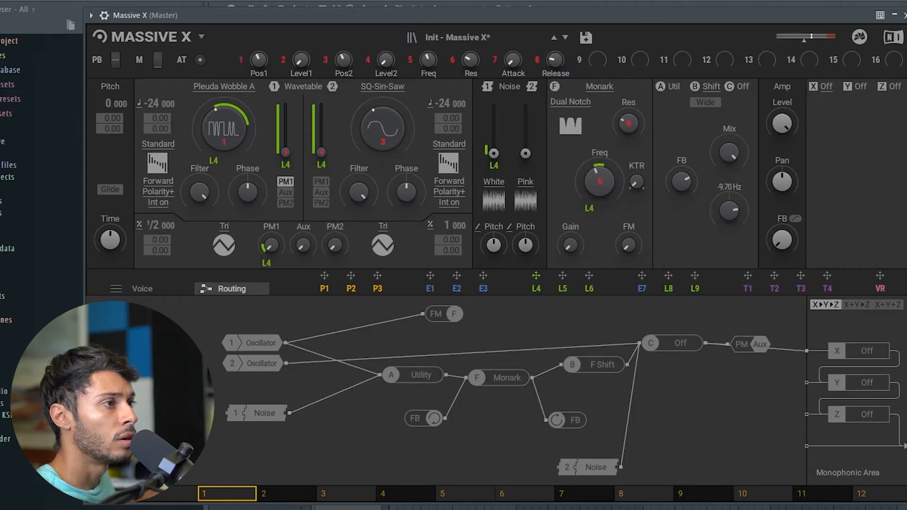
pyautogui.moveTo(687, 178); pyautogui.dragTo(687, 183)
# Step: Turn the Freq Shifter's mix fully down and modulate it with a small amount of L4
pyautogui.moveTo(733, 156)
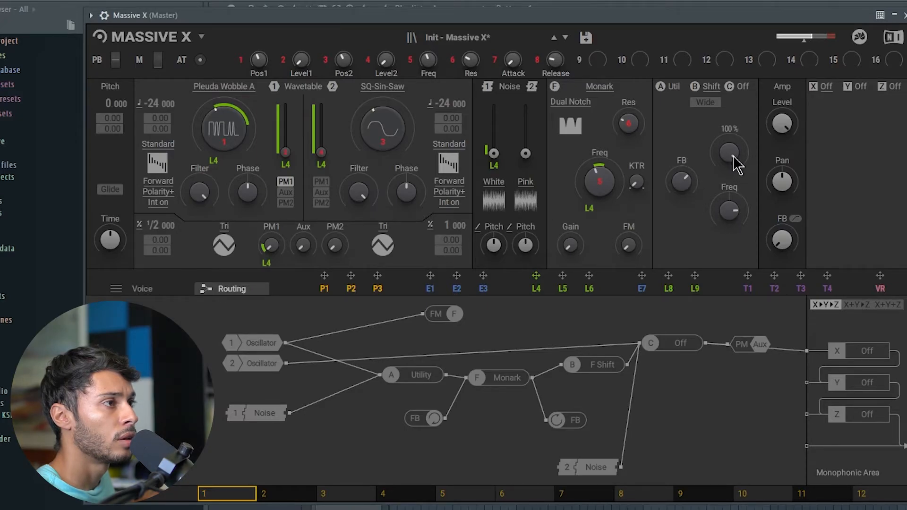
pyautogui.moveTo(733, 154); pyautogui.dragTo(733, 199)
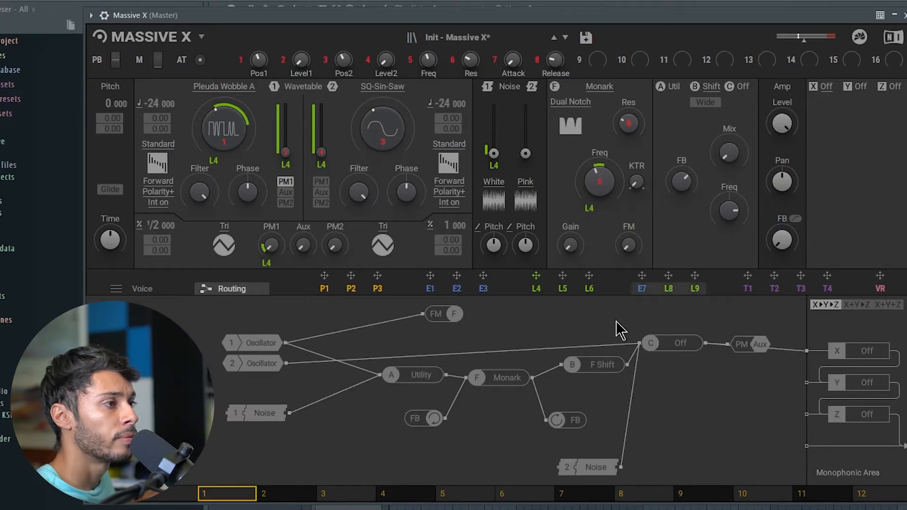
pyautogui.moveTo(536, 275); pyautogui.dragTo(721, 180)
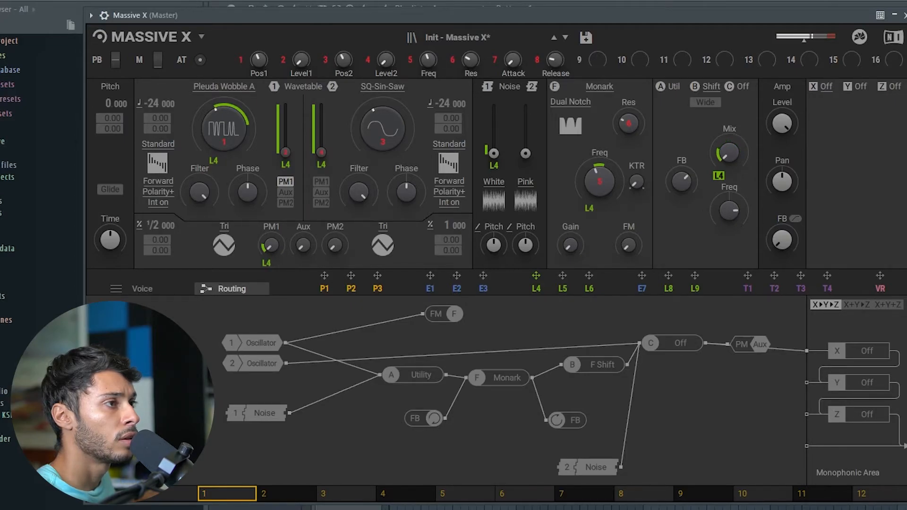
# Step: Load Distortion into insert C and set its mix to about 43%
pyautogui.click(742, 87)
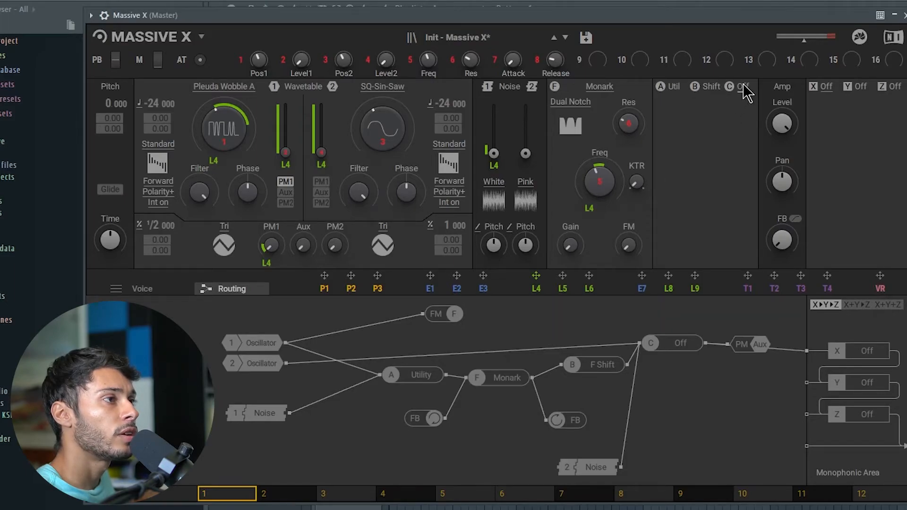
pyautogui.click(745, 90)
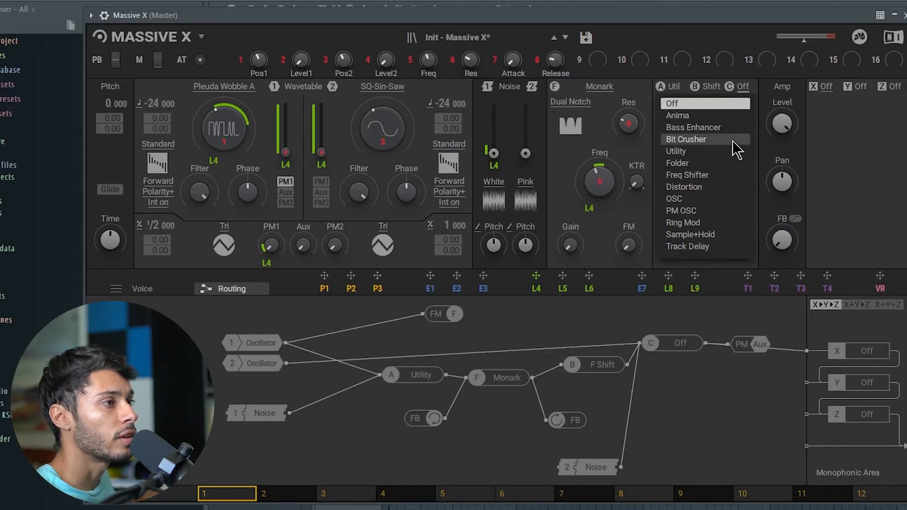
pyautogui.click(686, 187)
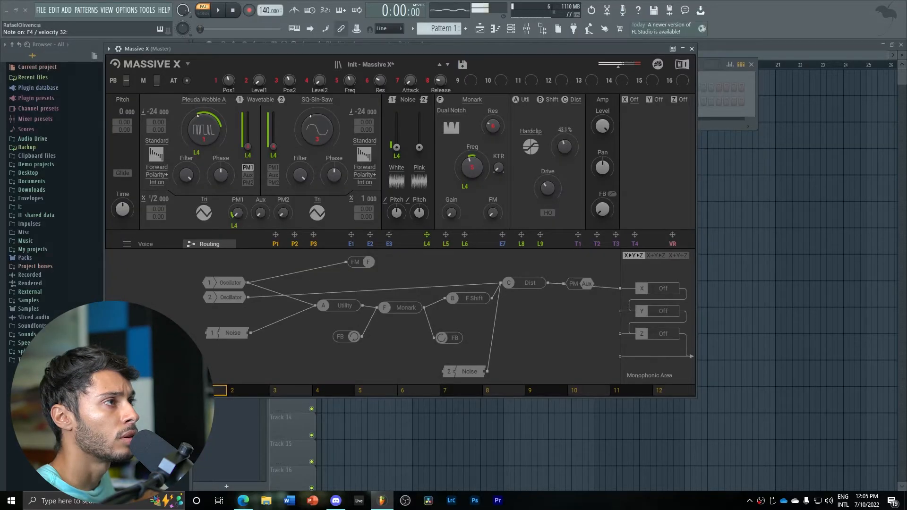
pyautogui.moveTo(572, 150); pyautogui.dragTo(572, 162)
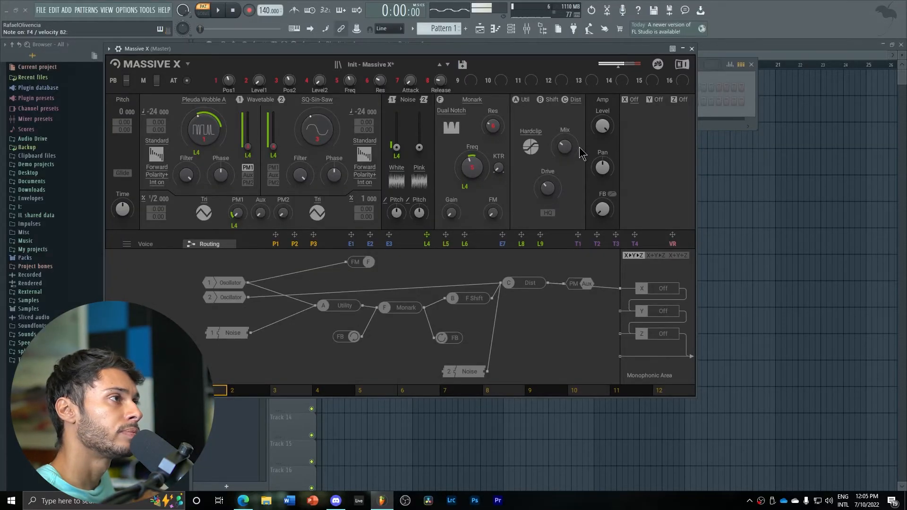
# Step: Load a Dimension Expander into effect slot X
pyautogui.click(633, 100)
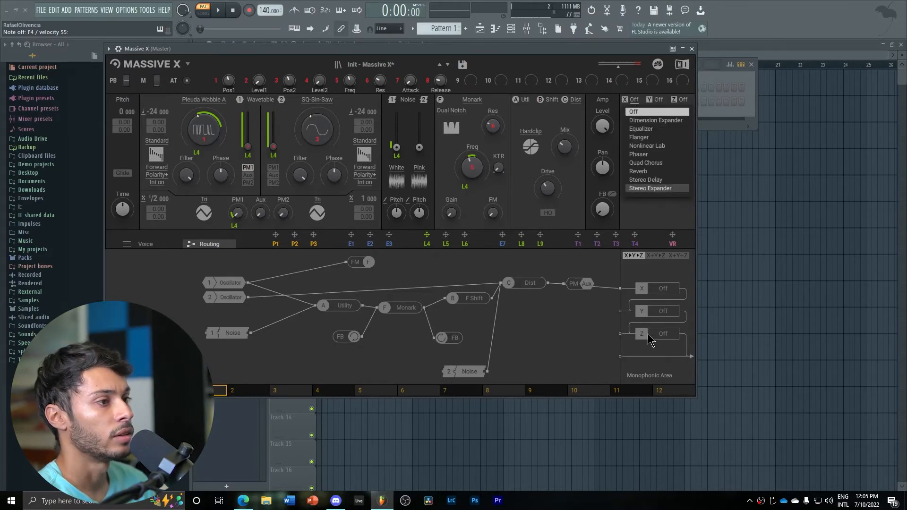
pyautogui.click(572, 326)
pyautogui.click(634, 100)
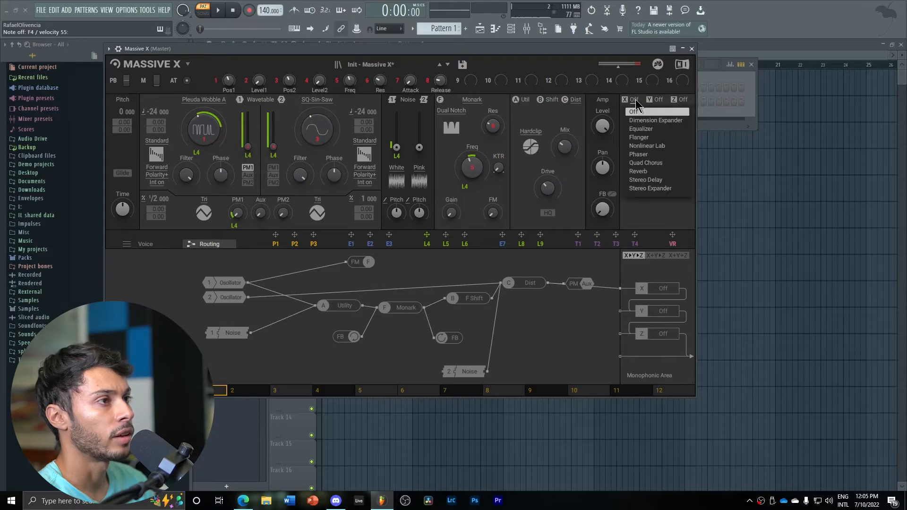
pyautogui.click(658, 120)
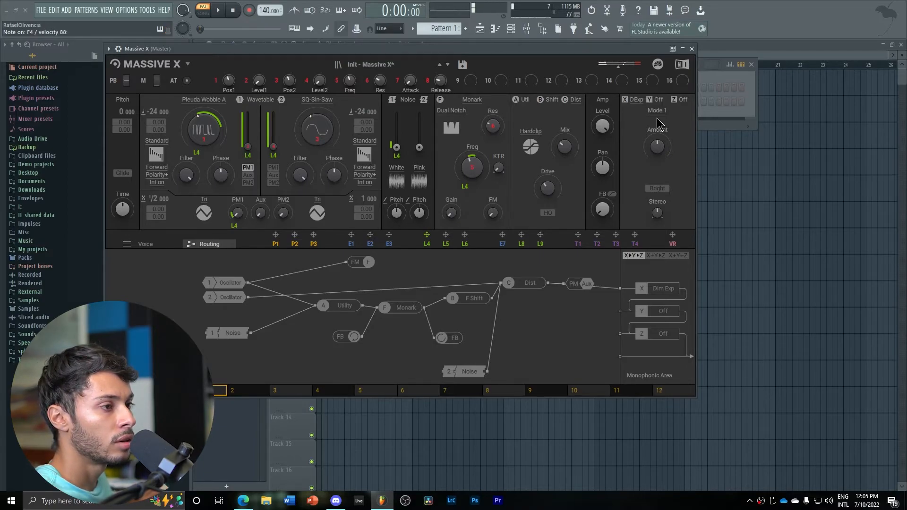
# Step: Route oscillator 2 straight to the final output, bypassing insert C and the X, Y and Z effects, and reposition both modules
pyautogui.moveTo(537, 286); pyautogui.dragTo(557, 327)
pyautogui.doubleClick(515, 323)
pyautogui.moveTo(246, 298); pyautogui.dragTo(619, 357)
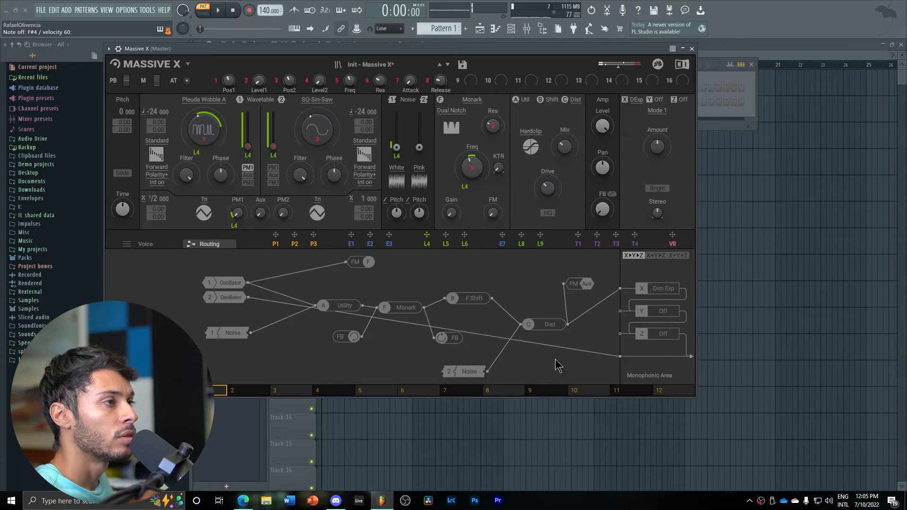
pyautogui.moveTo(228, 300); pyautogui.dragTo(563, 360)
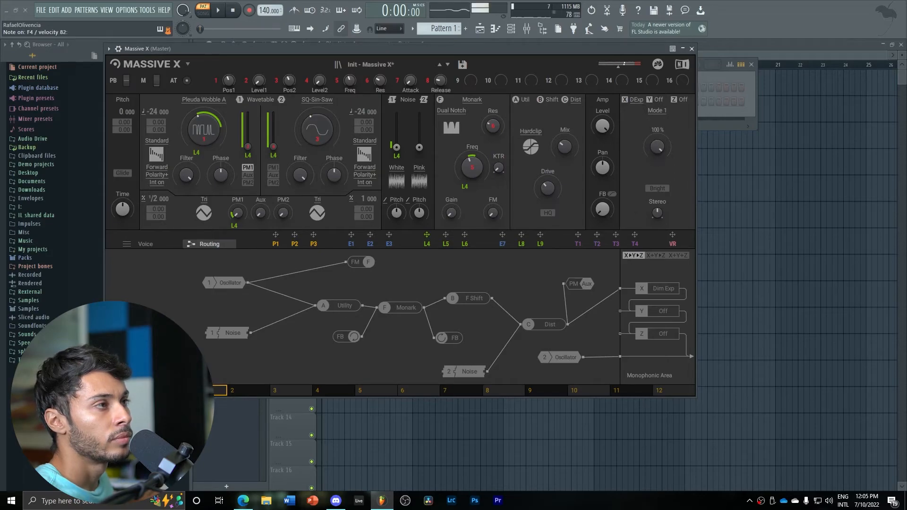
# Step: Enable the Dimension Expander's Bright option and set its amount to 100%
pyautogui.click(660, 189)
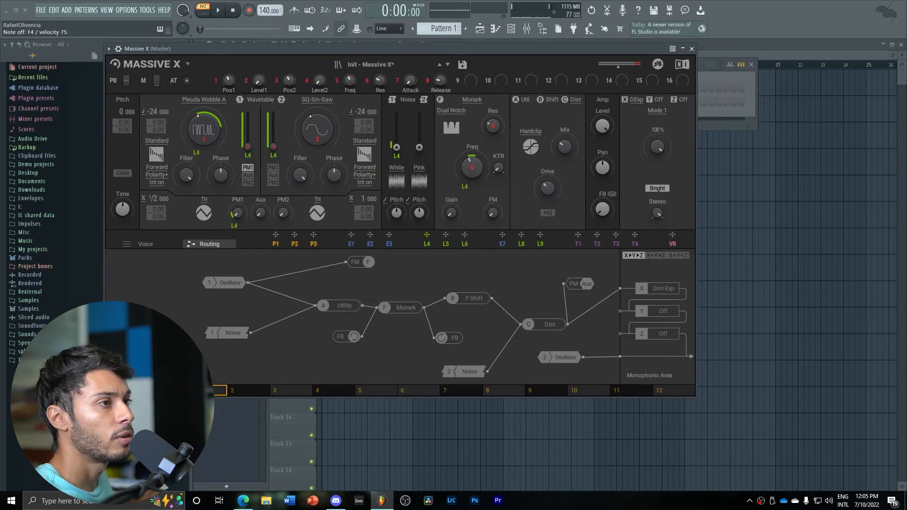
pyautogui.moveTo(657, 146); pyautogui.dragTo(658, 145)
# Step: Load a Quad Chorus into effect slot Y and lower its mix
pyautogui.click(658, 99)
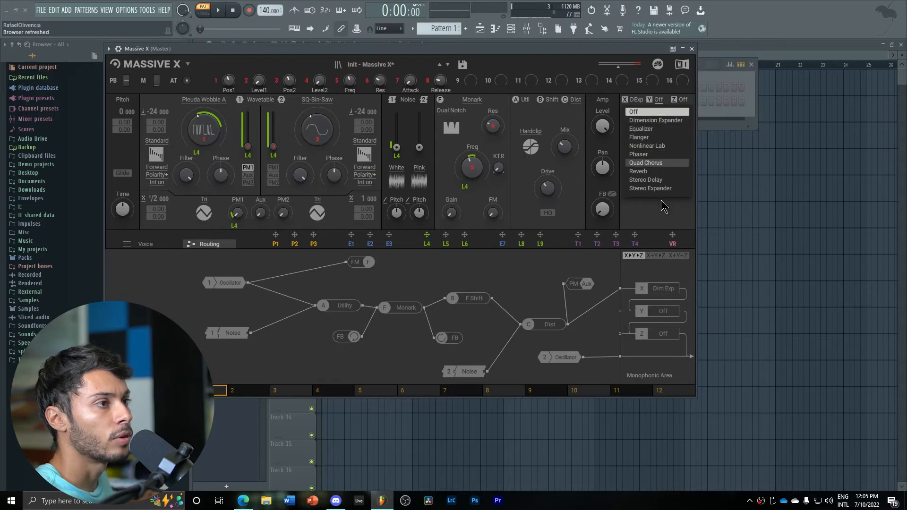
pyautogui.click(658, 164)
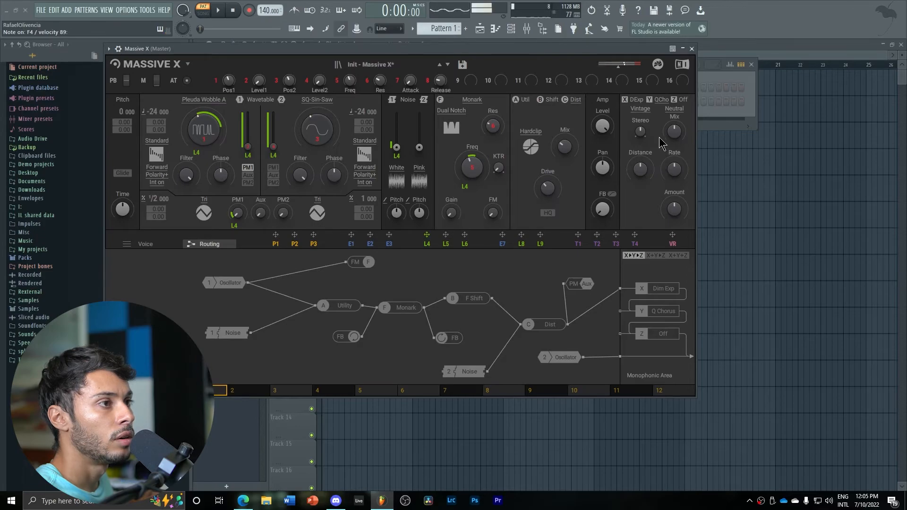
pyautogui.moveTo(671, 135); pyautogui.dragTo(671, 164)
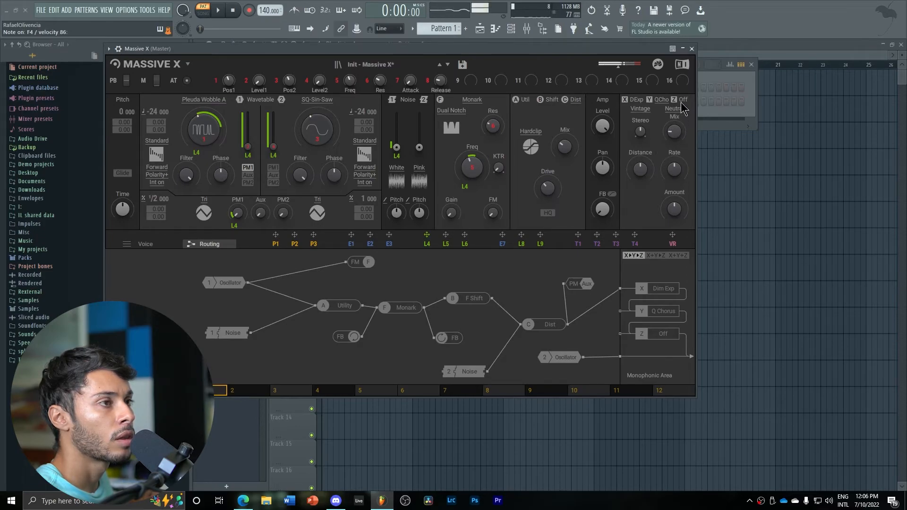
# Step: Load a Stereo Delay into effect slot Z, enable tempo sync and select the Sync 5 time slot at 1/16
pyautogui.click(683, 100)
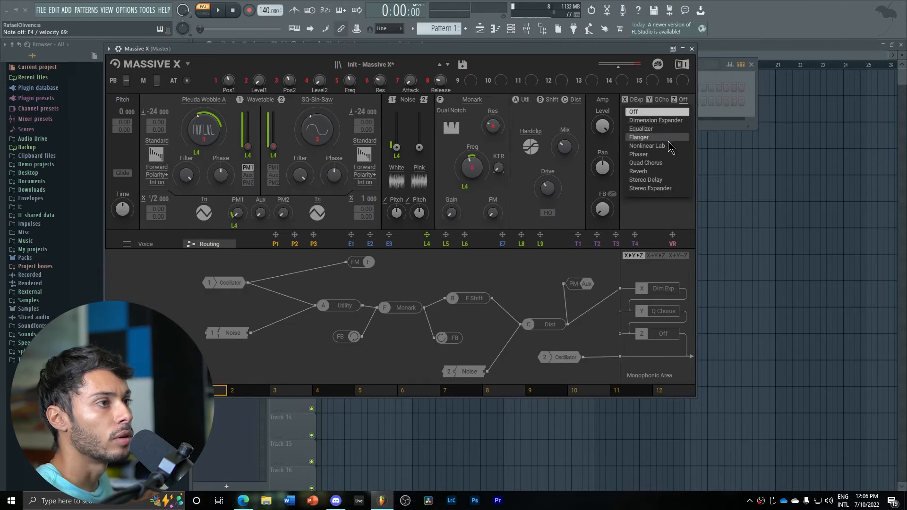
pyautogui.click(671, 181)
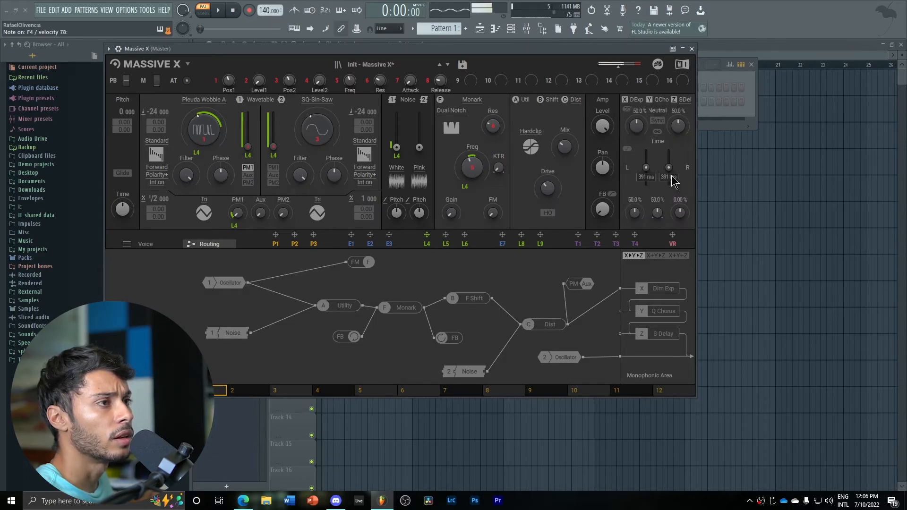
pyautogui.click(656, 121)
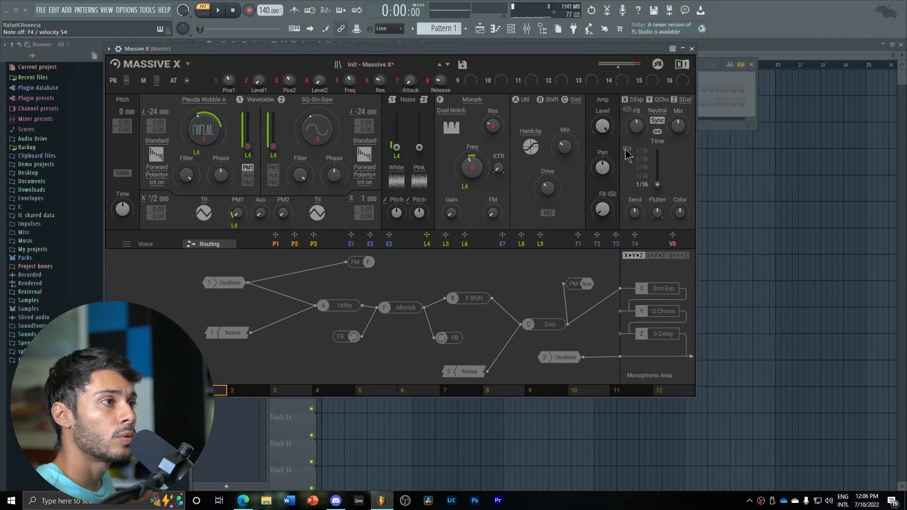
pyautogui.moveTo(657, 184); pyautogui.dragTo(668, 143)
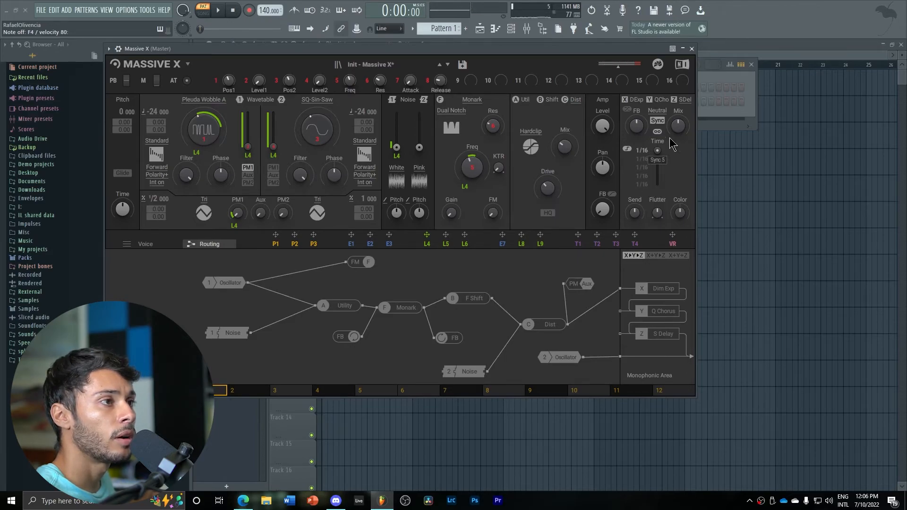
# Step: Keep the Stereo Delay in slot Z and reduce its mix
pyautogui.click(684, 100)
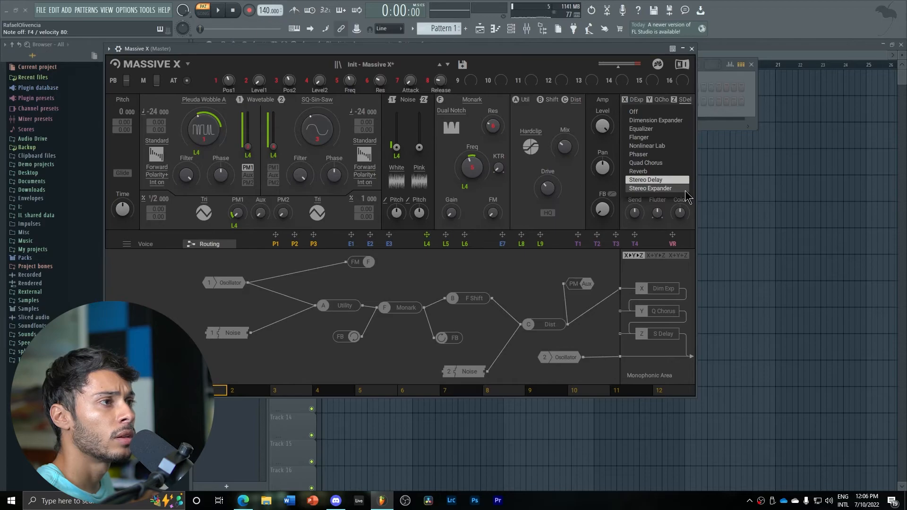
pyautogui.click(620, 184)
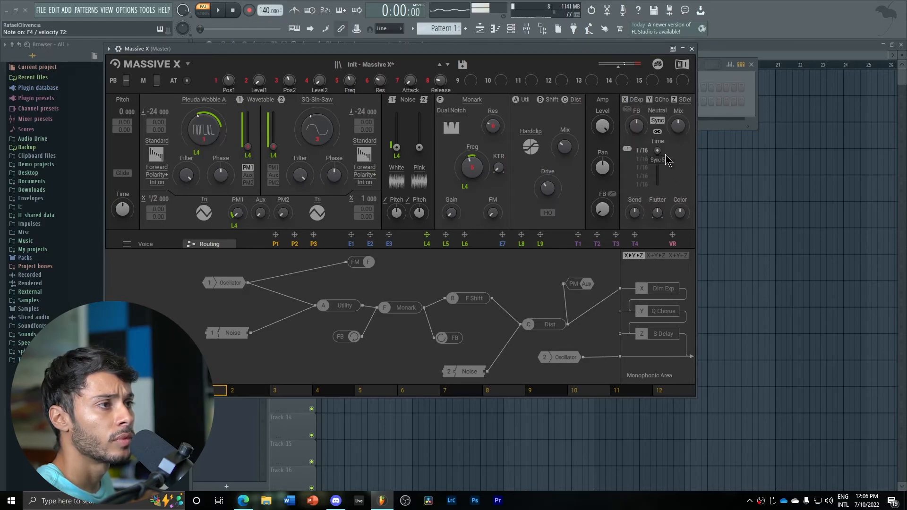
pyautogui.moveTo(677, 128); pyautogui.dragTo(678, 146)
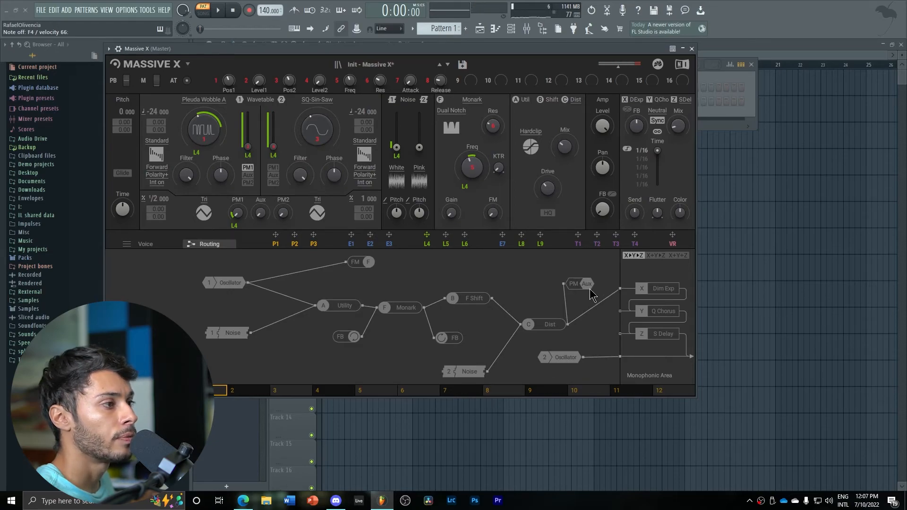
# Step: Tidy the routing by moving the filter FM module and the feedback module beside the Monark filter
pyautogui.moveTo(357, 266); pyautogui.dragTo(382, 276)
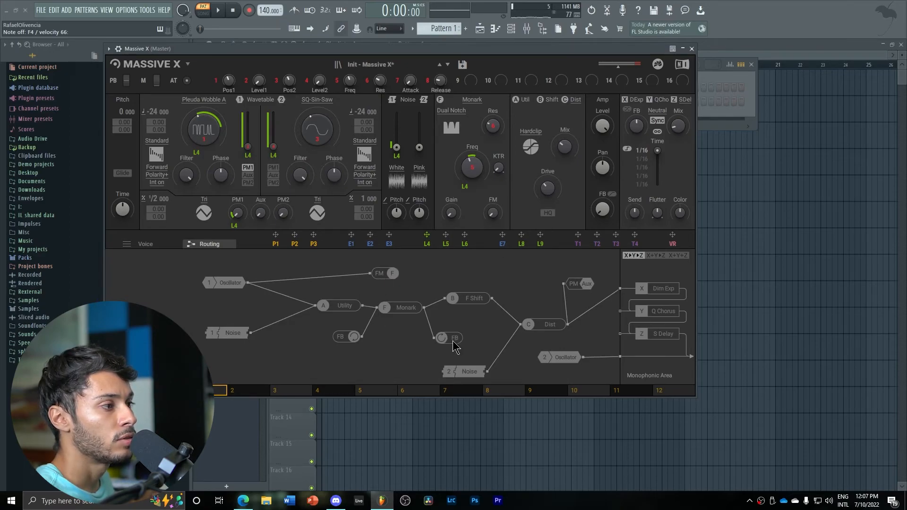
pyautogui.moveTo(351, 344); pyautogui.dragTo(346, 346)
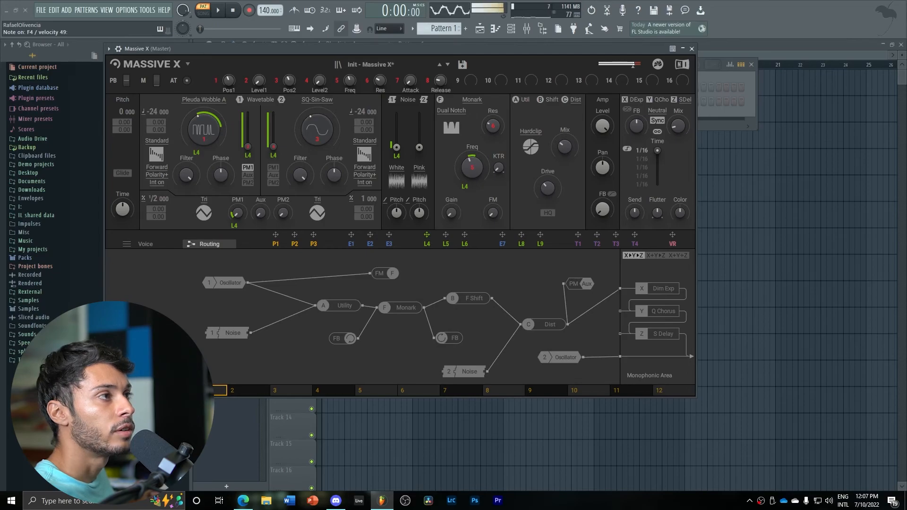
# Step: Reduce L4's modulation amount on oscillator 2's level and check the shape of L4's Switcher LFO
pyautogui.moveTo(273, 155); pyautogui.dragTo(274, 164)
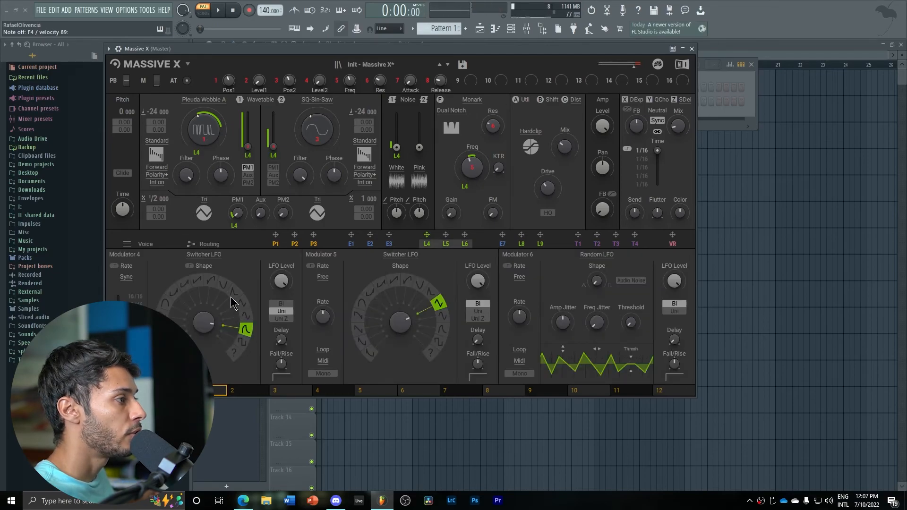
pyautogui.click(233, 296)
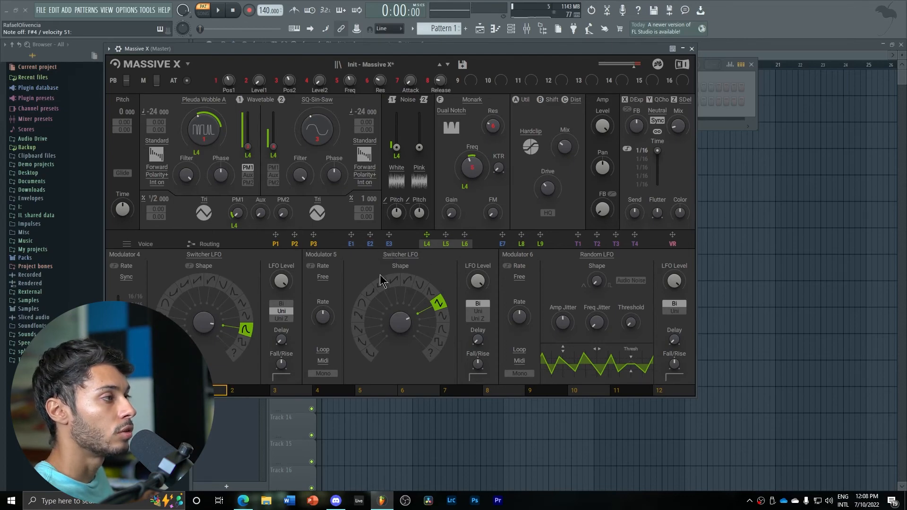
pyautogui.click(138, 251)
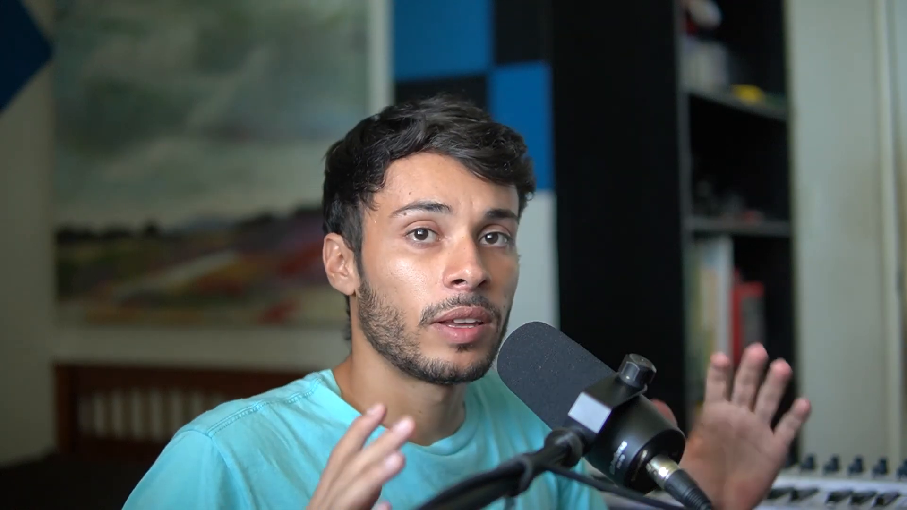